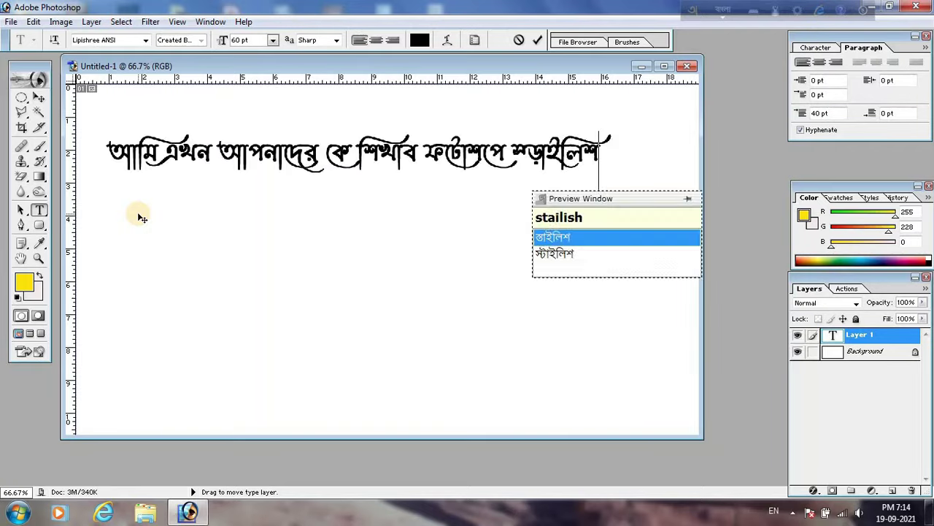
- Type the romanized line 'ami ekhon apnader ke shikhabo photoshope stailish bangla taip kivabe korte hoy? asun'
type("bangla taip kivabe korte hoy? asun jene nii khub sohoj sorol ekti poddhoti tobe apnader kache ekti onur")
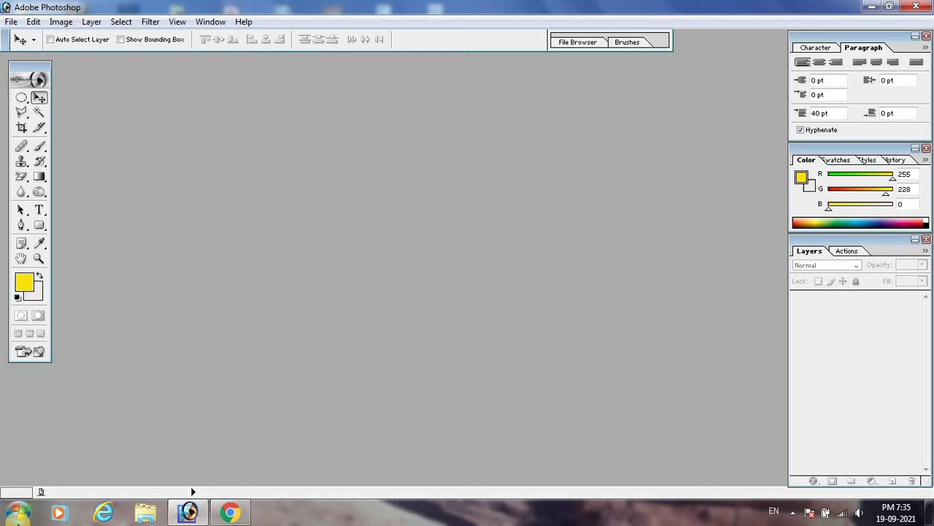
- Launch Avro Keyboard from the Start menu's All Programs folder and position its bar at the top
left_click(17, 514)
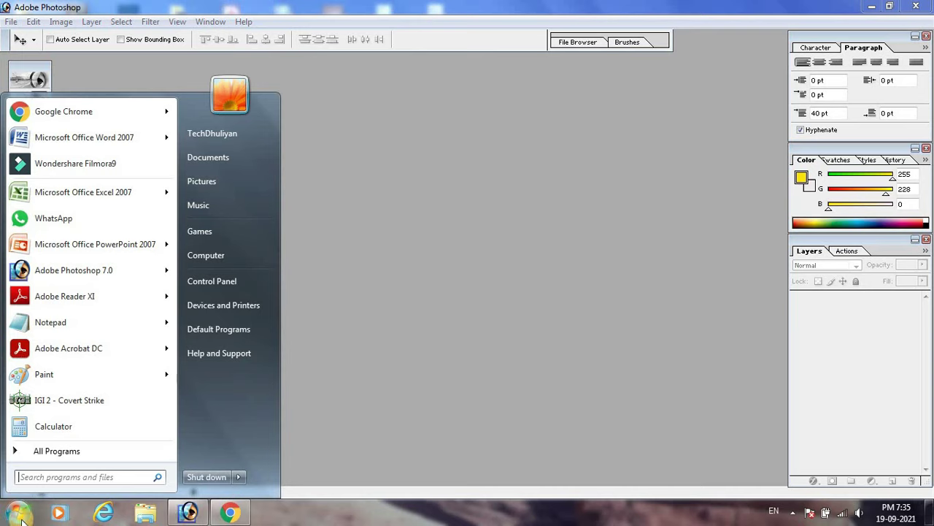
left_click(49, 451)
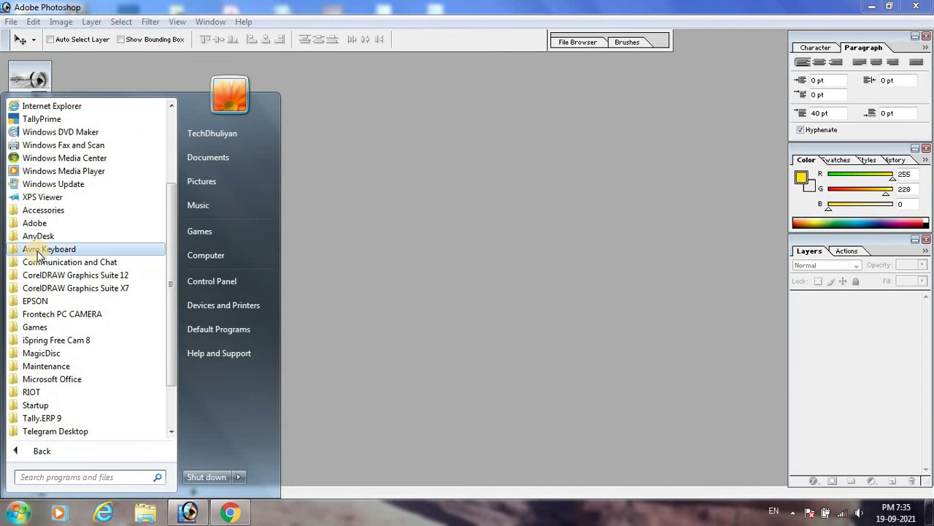
left_click(39, 251)
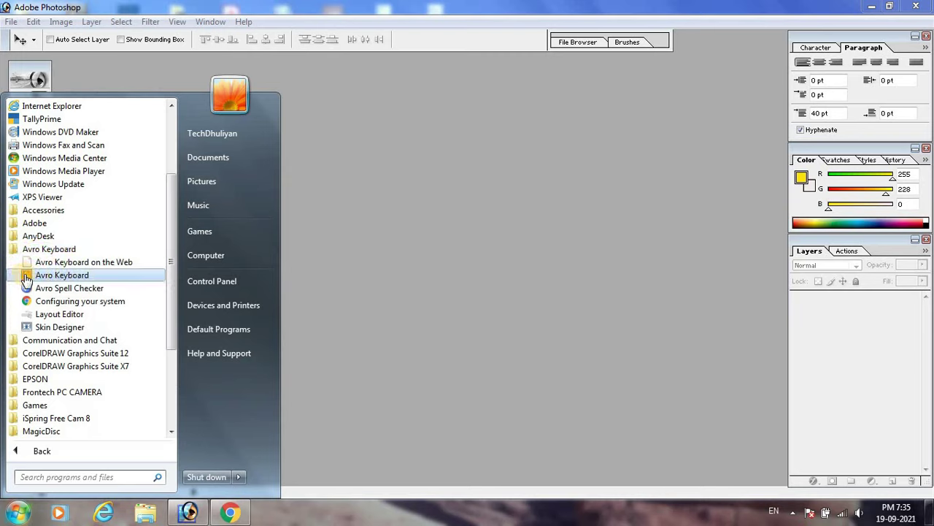
left_click(61, 277)
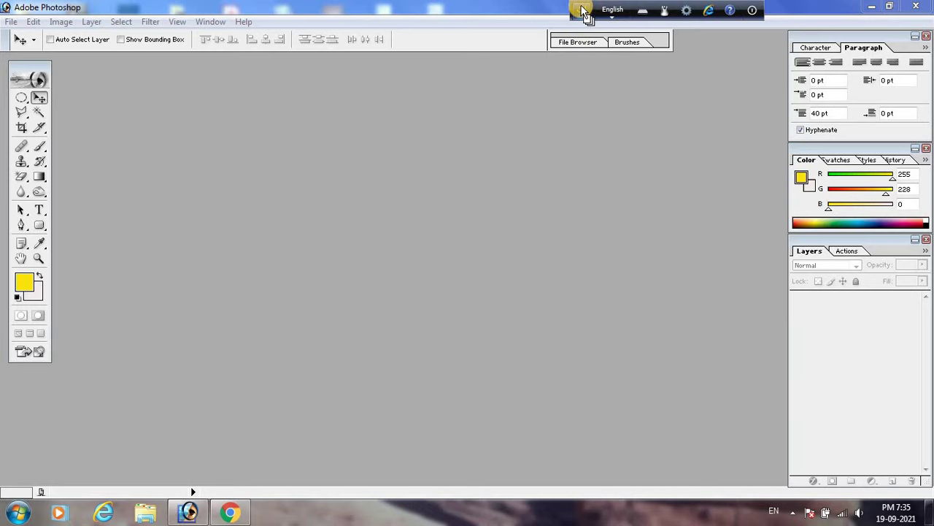
mouse_move(589, 16)
left_mouse_down()
mouse_move(410, 125)
mouse_move(338, 192)
mouse_move(367, 226)
mouse_move(633, 57)
mouse_move(599, 7)
mouse_move(588, 8)
left_mouse_up()
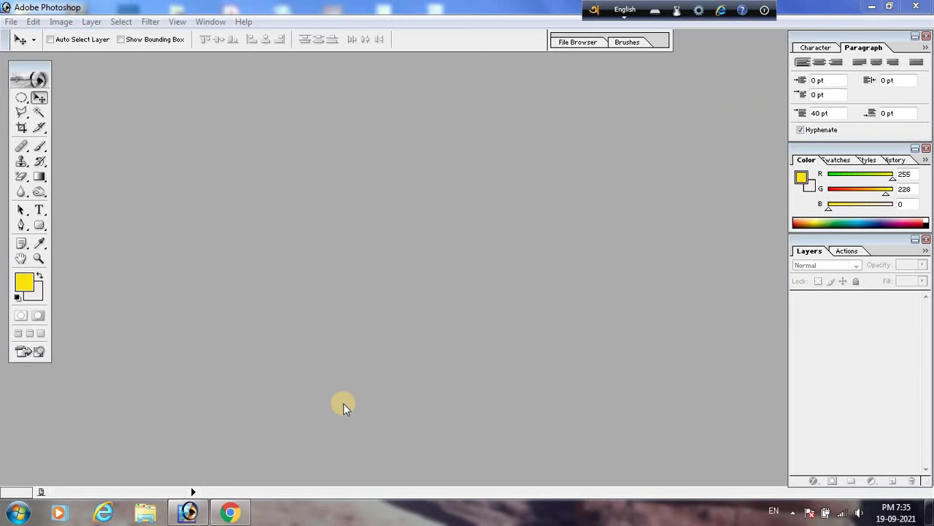
- Search Google in Chrome for 'avro keyboard'
left_click(230, 512)
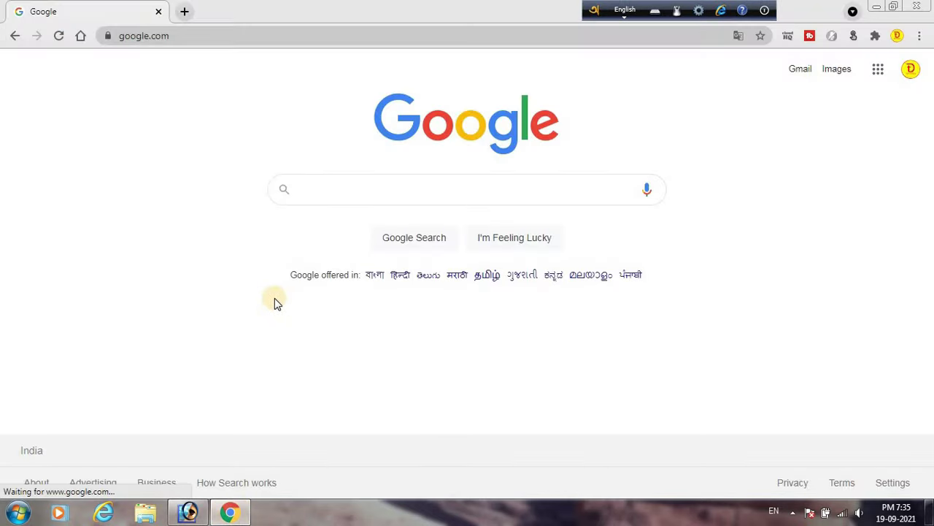
type("avro")
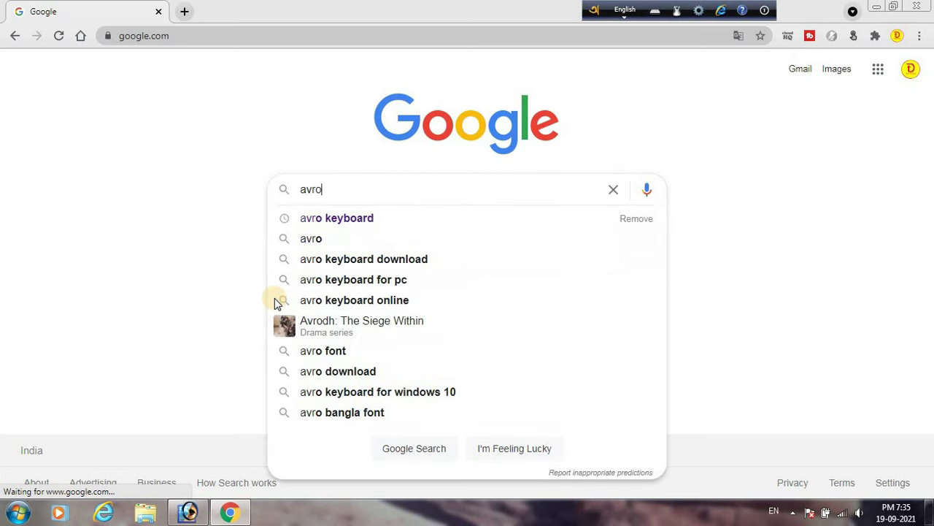
left_click(340, 219)
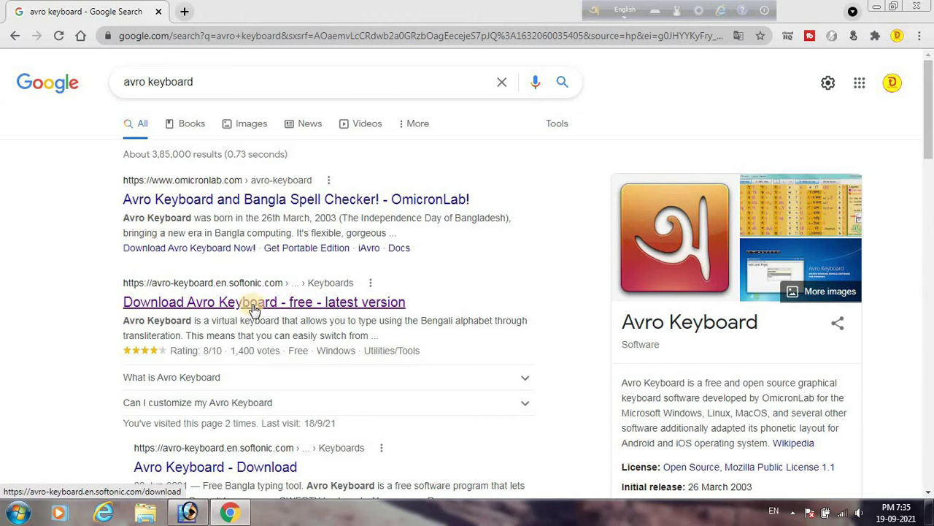
- Open the Softonic Avro Keyboard download page, scroll through it, and minimize Chrome
left_click(332, 304)
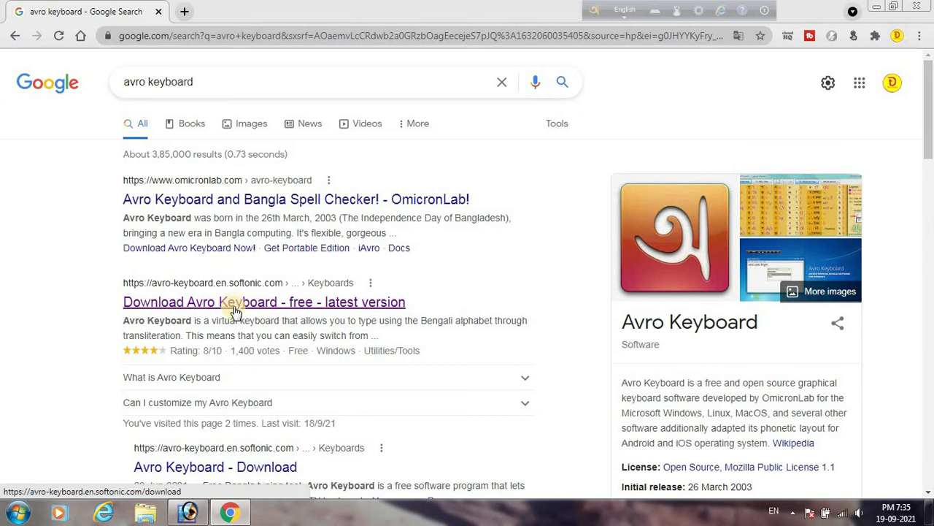
left_click(234, 304)
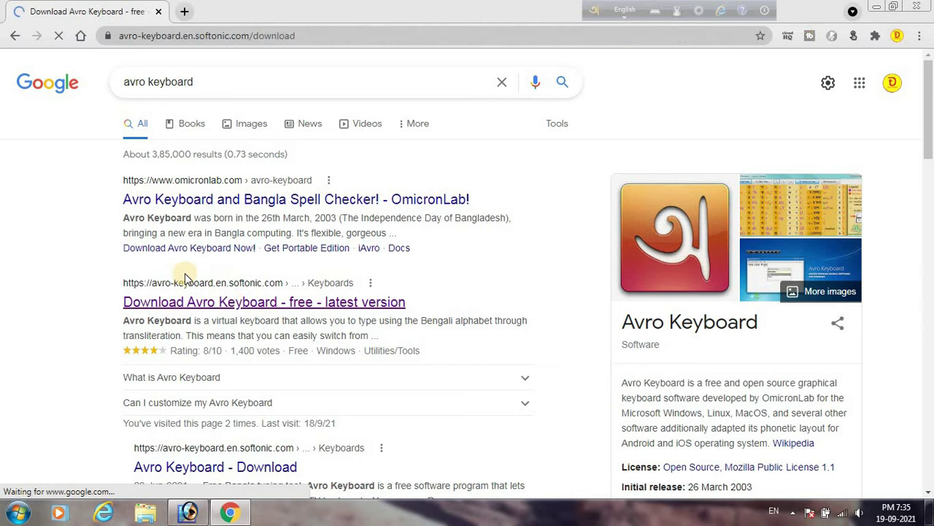
scroll(175, 314, "down", 1)
scroll(169, 343, "down", 2)
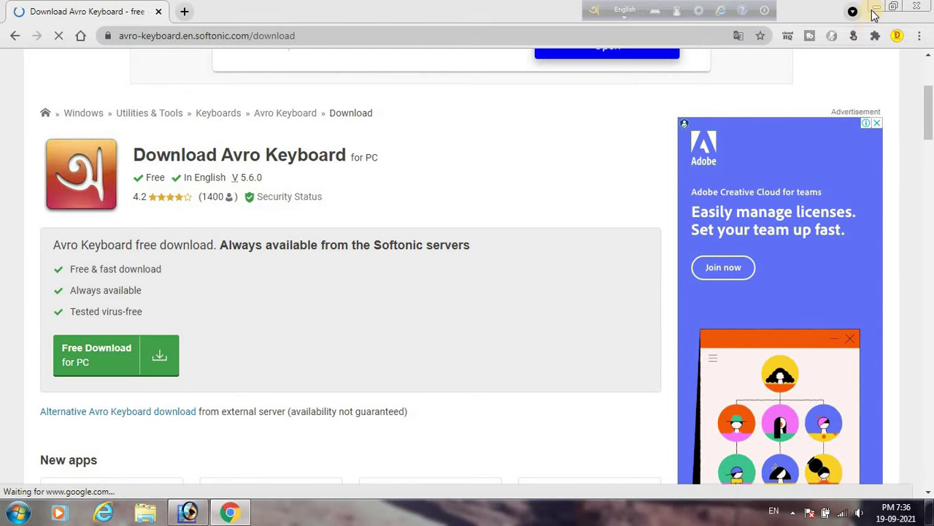
left_click(877, 10)
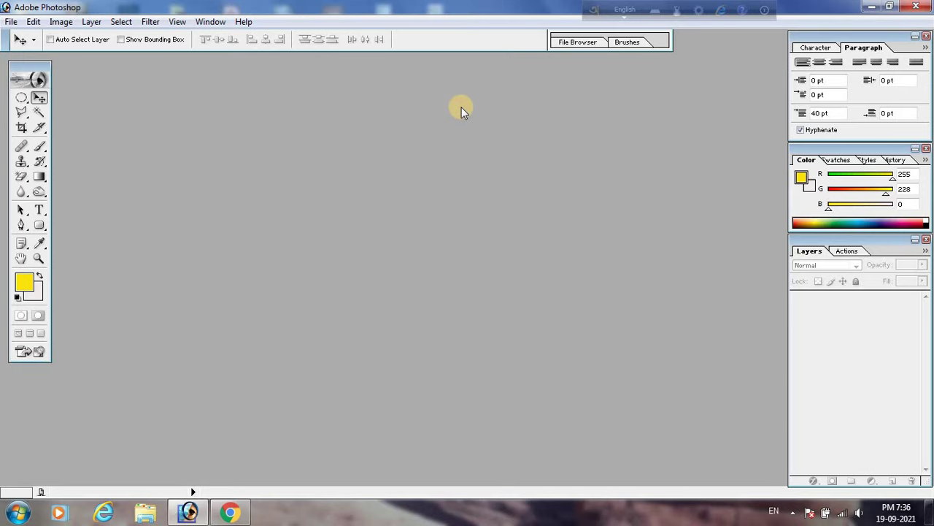
- Create a new document using the 1920 x 1080 HDTV 1080i preset size
left_click(12, 22)
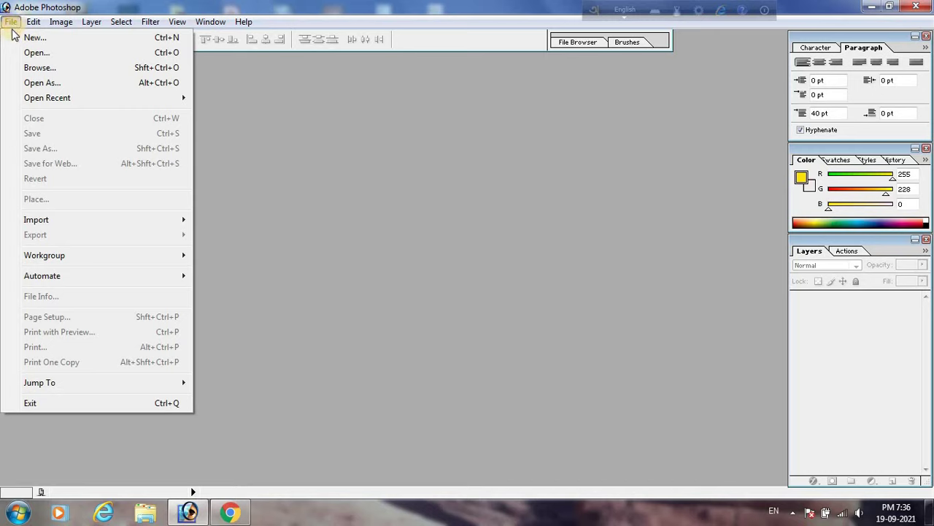
left_click(59, 42)
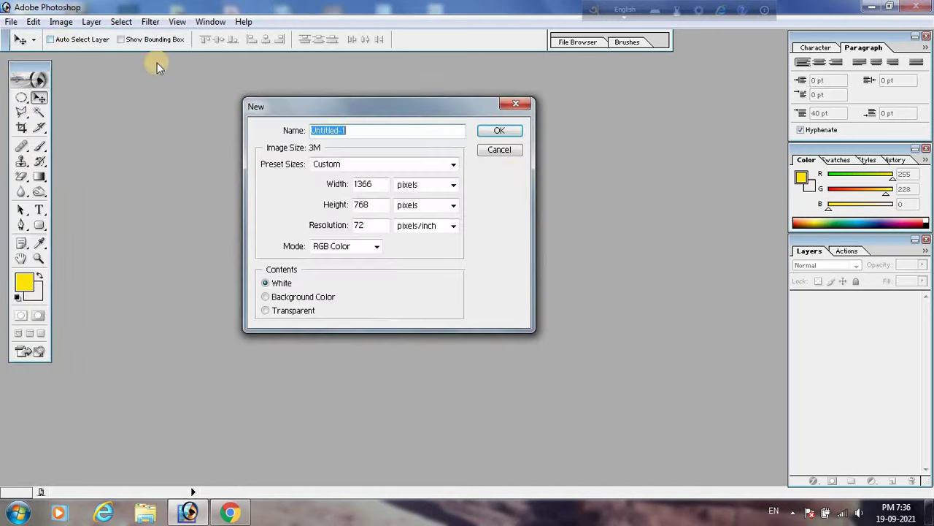
left_click(454, 166)
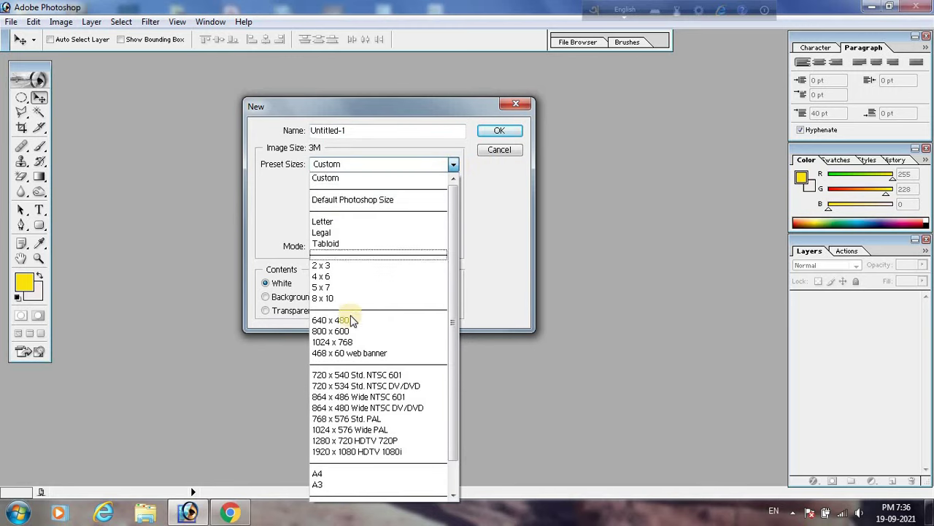
left_click(343, 451)
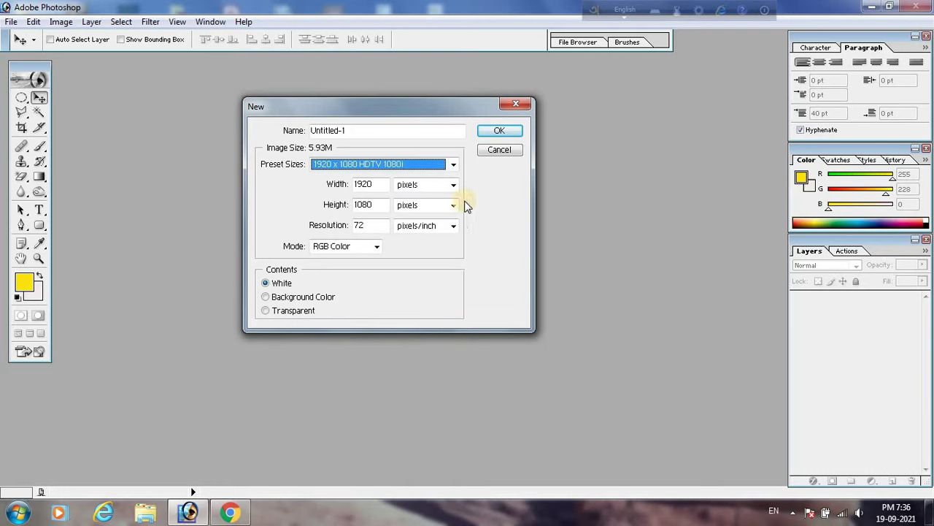
left_click(503, 130)
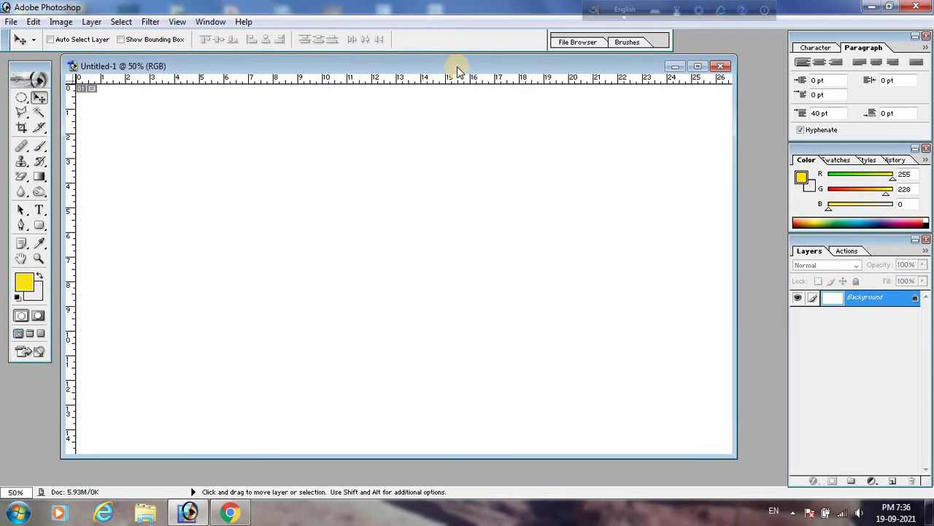
- Enlarge and reposition the Untitled-1 document window
left_click_drag(457, 66, 462, 69)
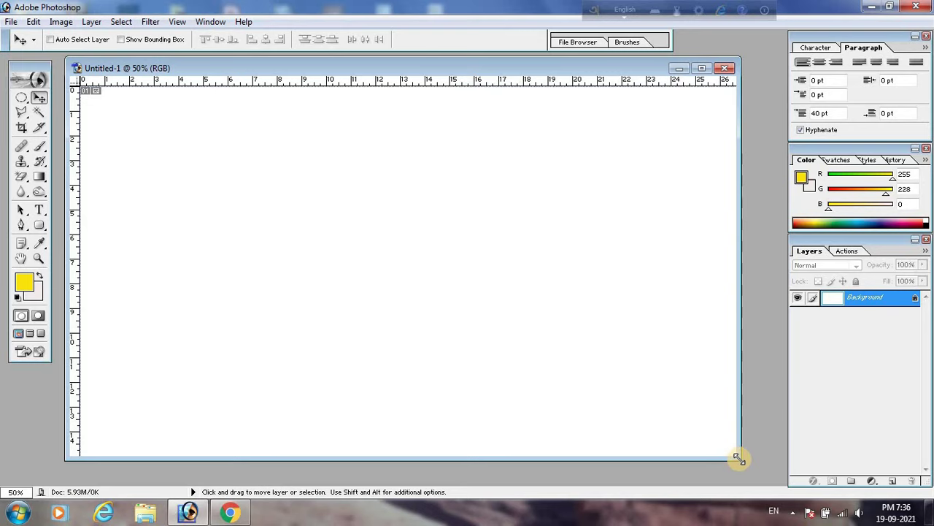
left_click_drag(737, 467, 755, 471)
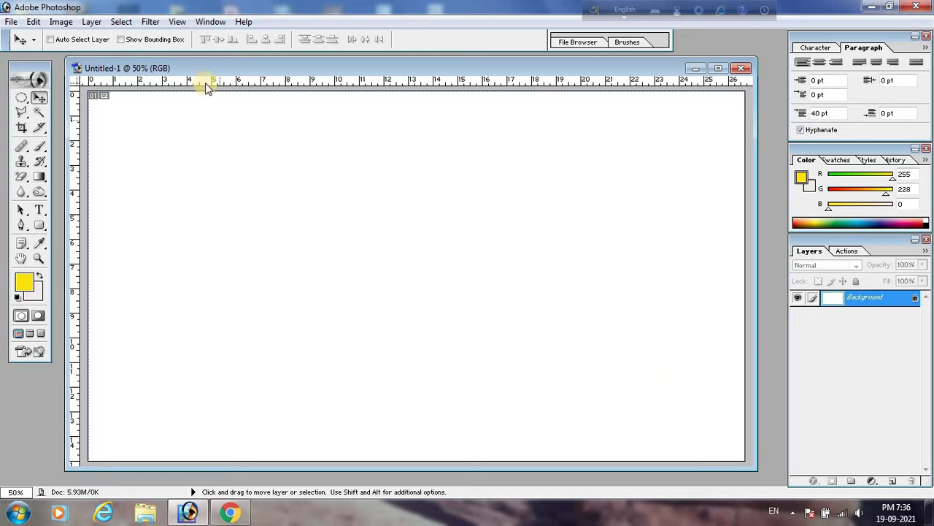
left_click_drag(200, 68, 195, 66)
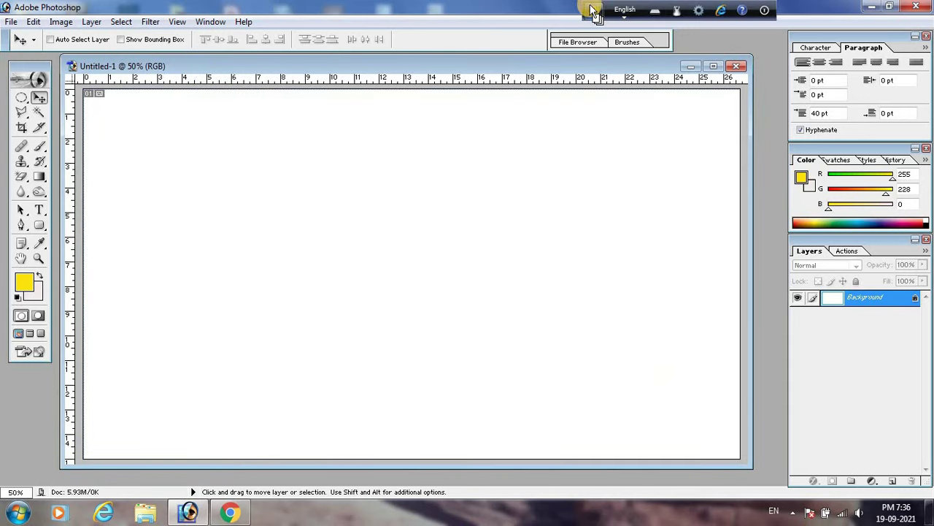
- Move the Avro bar onto the canvas and toggle it to Bangla mode with F12
mouse_move(588, 11)
left_mouse_down()
mouse_move(554, 42)
mouse_move(351, 328)
left_mouse_up()
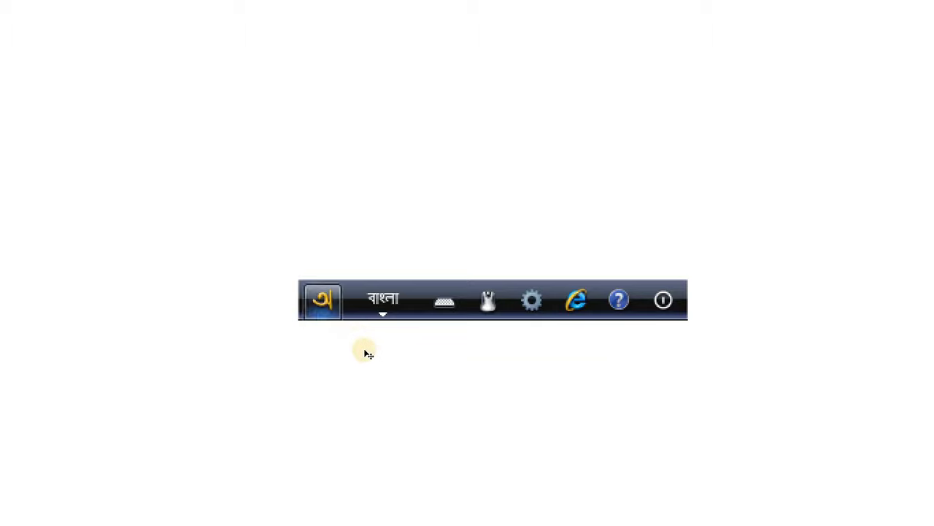
key("F12")
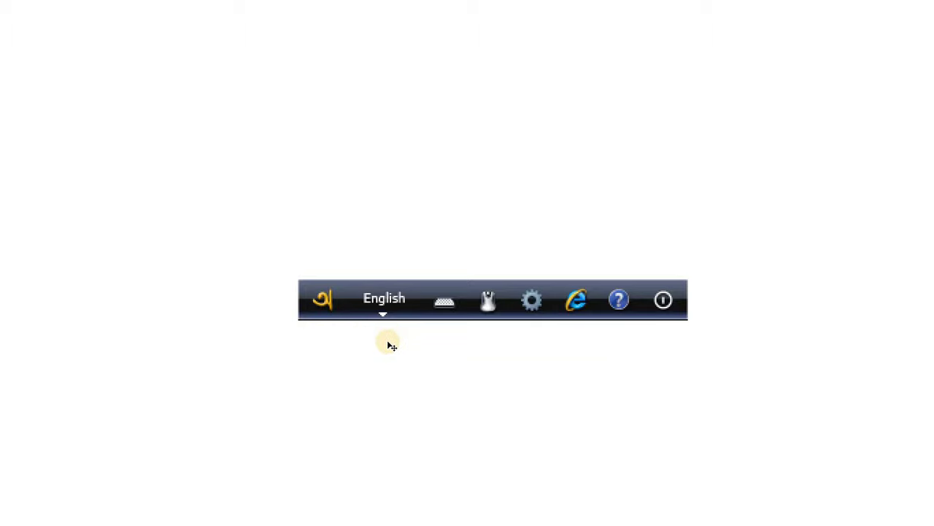
key("F12")
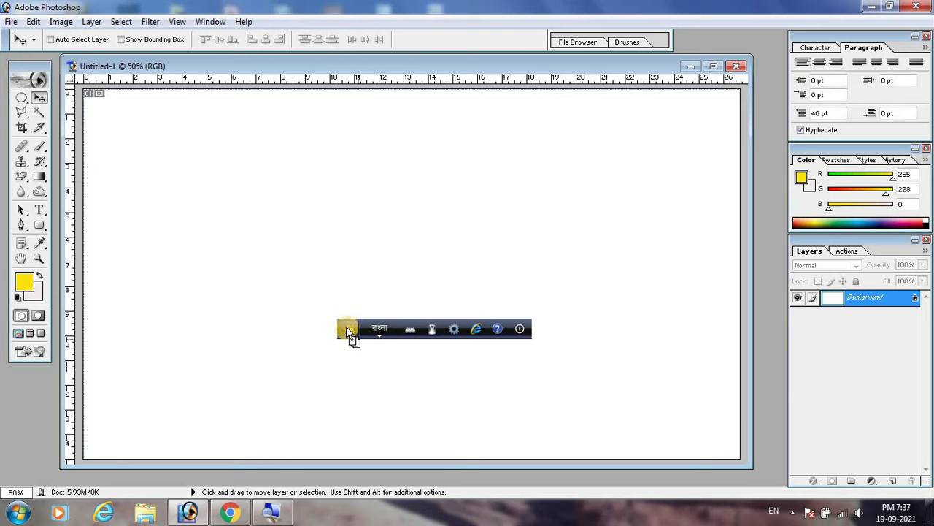
- Park the Avro bar near the top and start a 72 pt Vrinda text layer on the canvas
left_click_drag(346, 326, 443, 278)
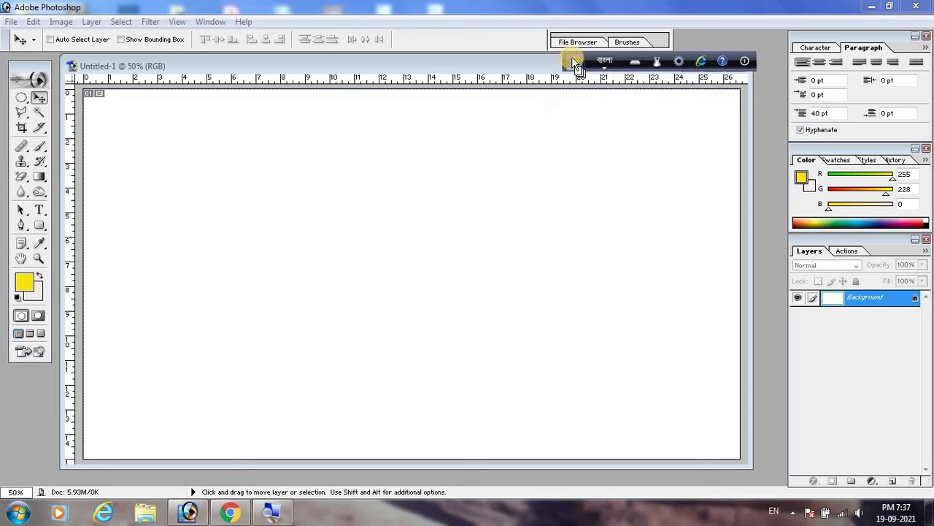
left_click_drag(509, 194, 572, 56)
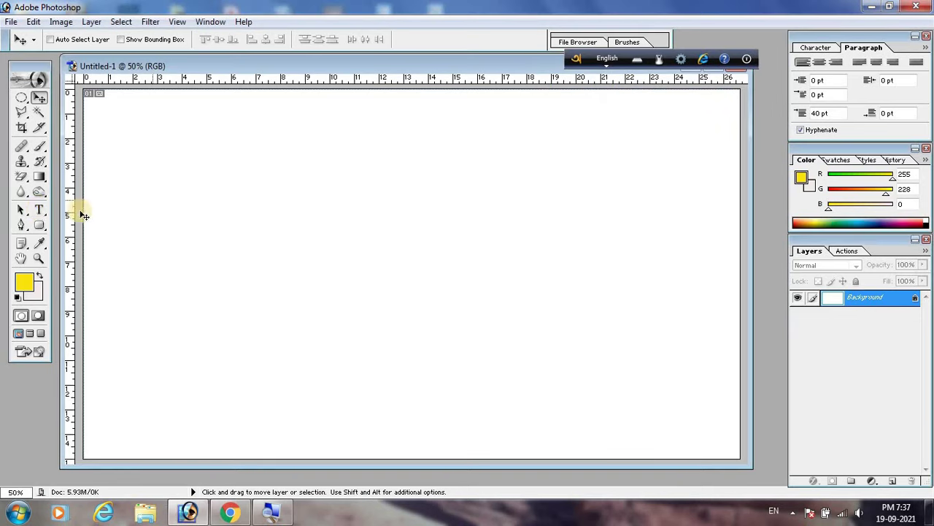
left_click(39, 210)
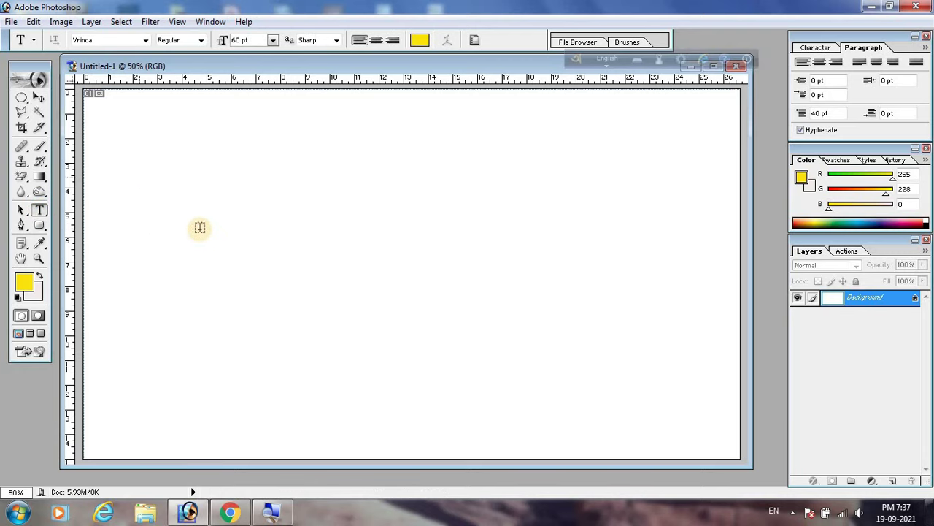
left_click(130, 213)
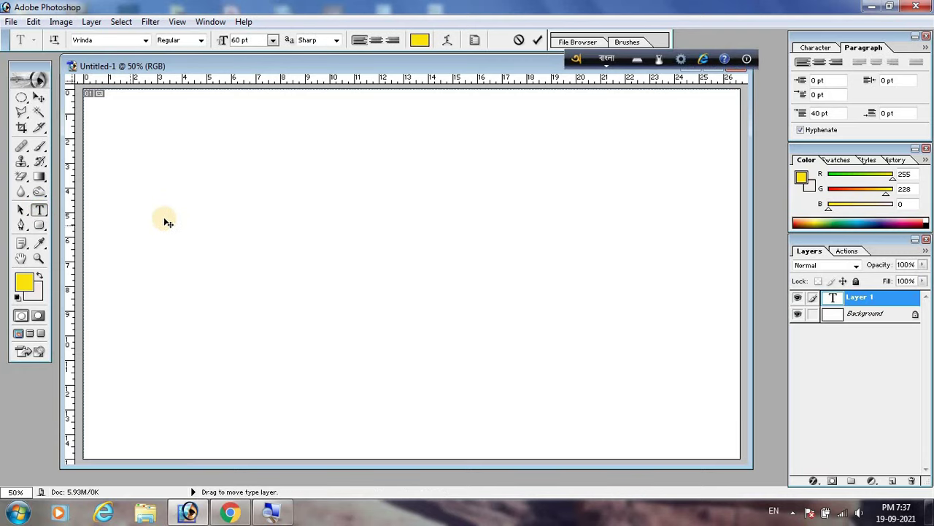
left_click(274, 41)
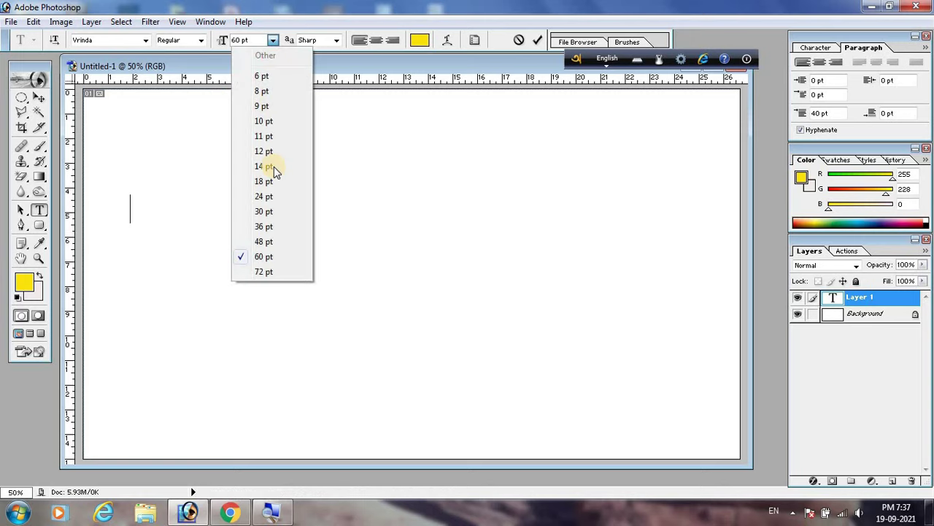
left_click(255, 272)
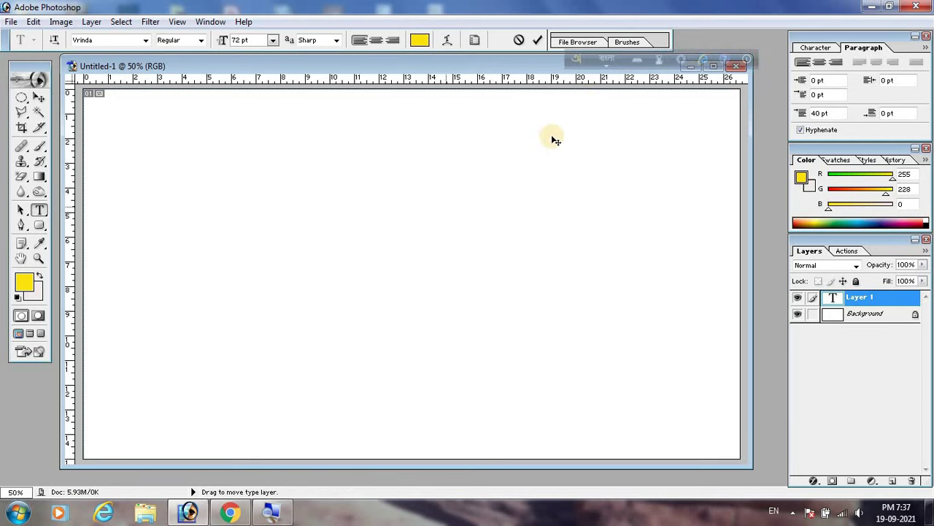
- Switch Avro to Bengali and type 'amar nam' ('my name') followed by a person's name
left_click(610, 61)
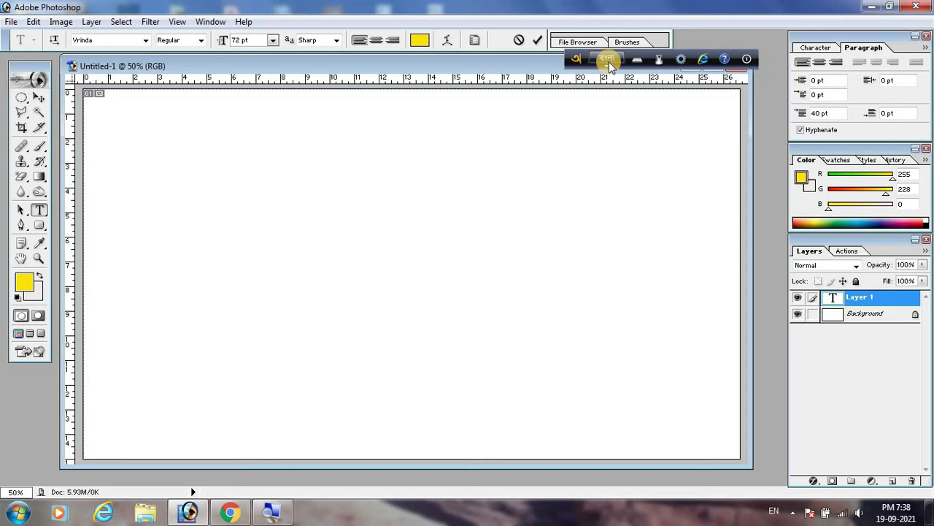
type("amar")
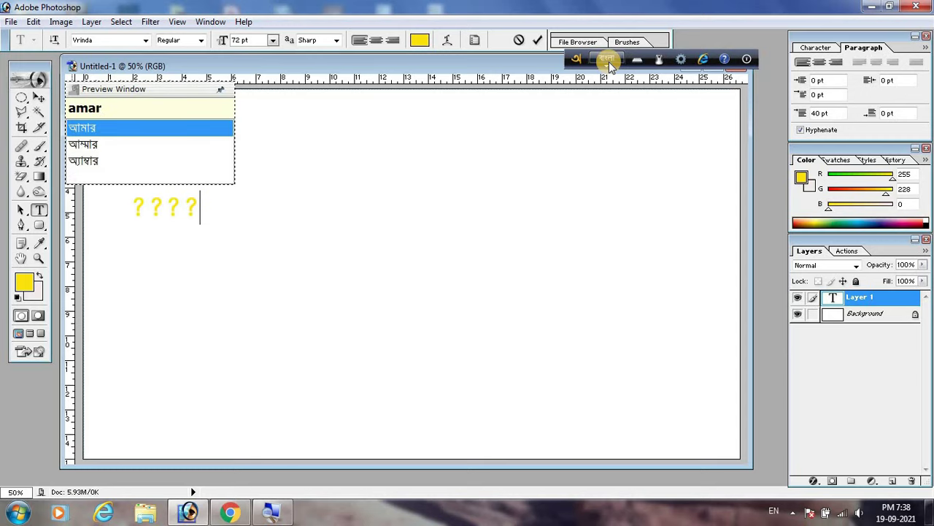
key("space")
type("nam")
key("space")
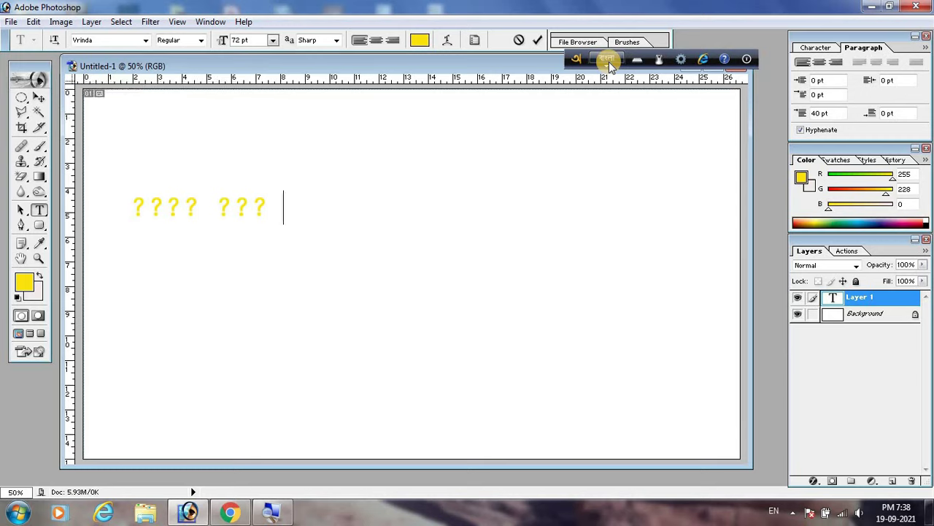
type("bish")
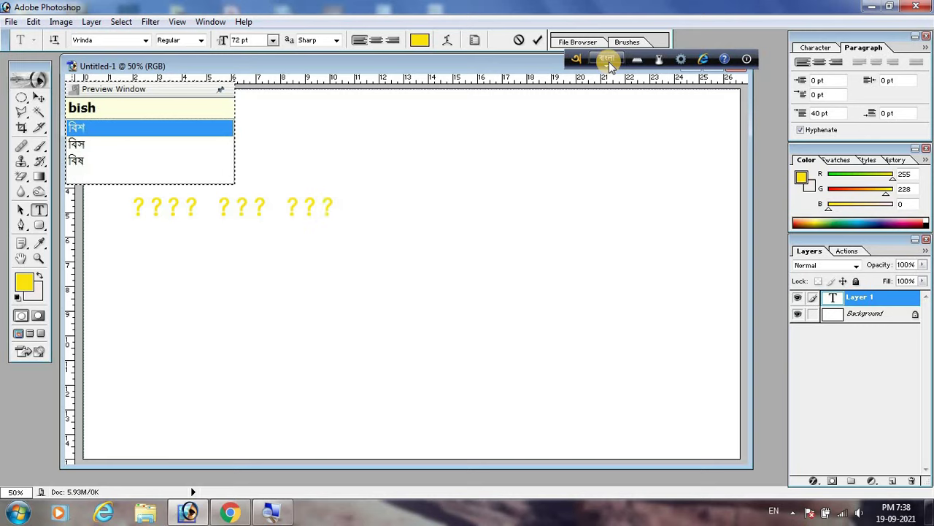
type("ji")
key("space")
type("m")
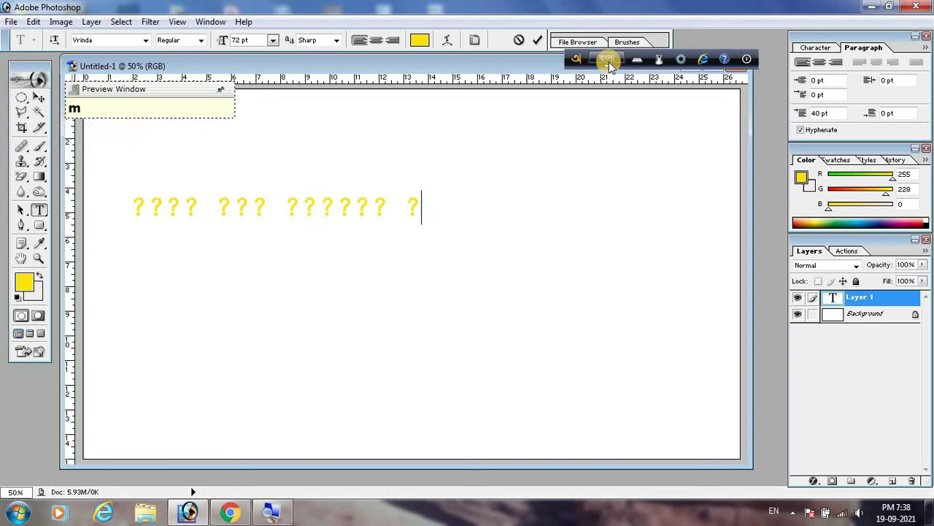
type("ndl")
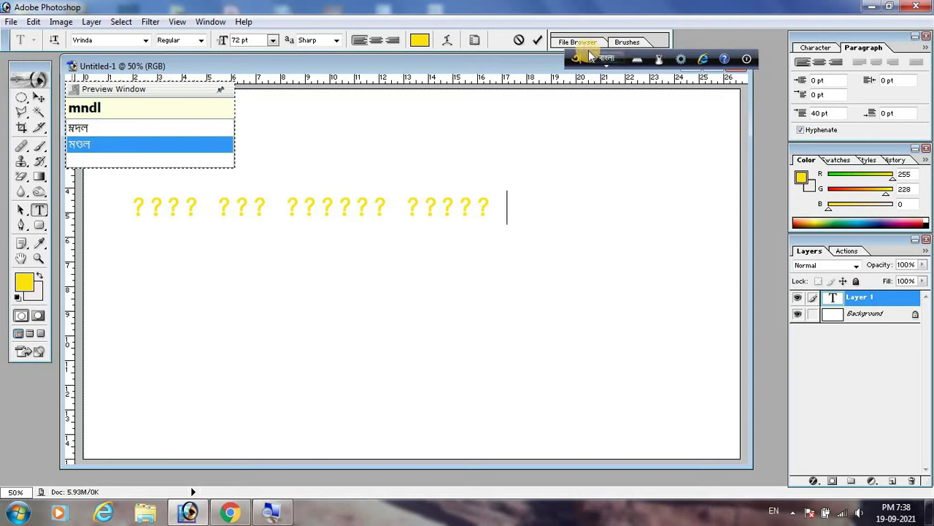
key("space")
- Select the typed line and set its text colour to black
left_click_drag(130, 205, 507, 205)
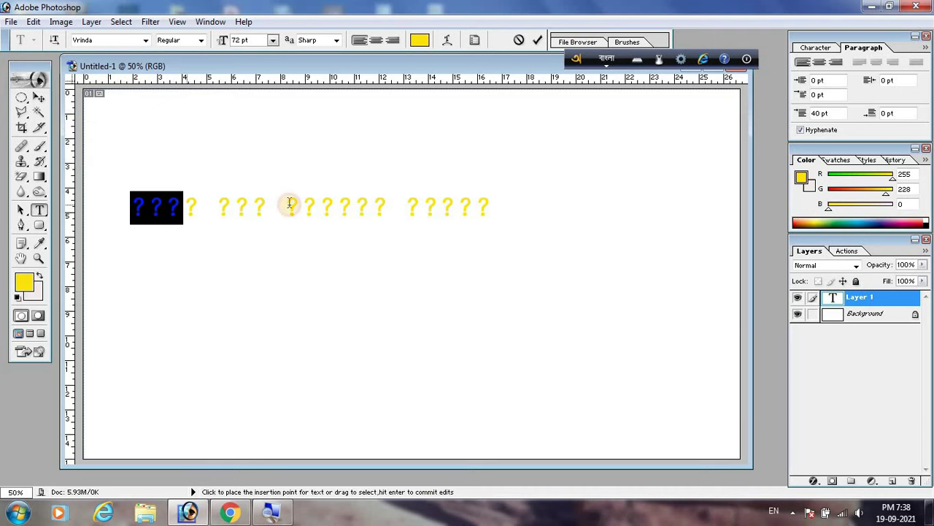
left_click(419, 40)
left_click_drag(738, 369, 789, 426)
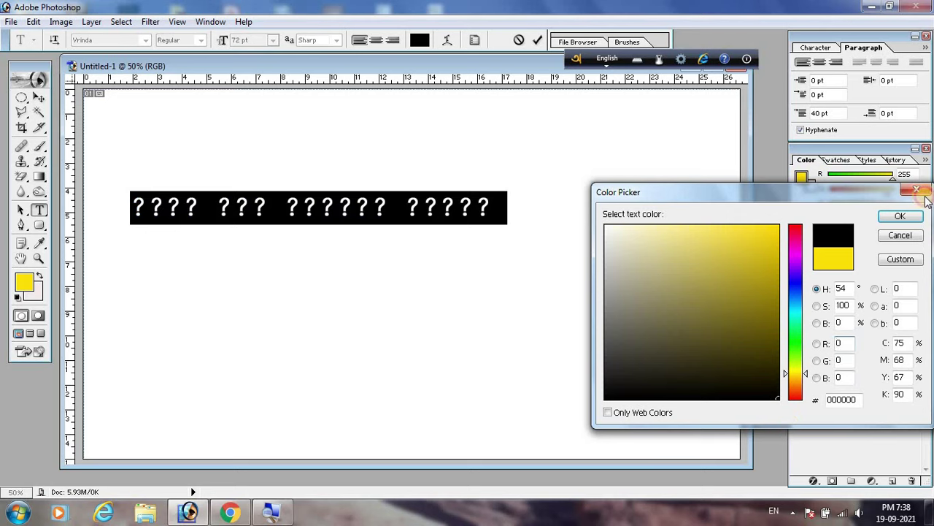
left_click(902, 216)
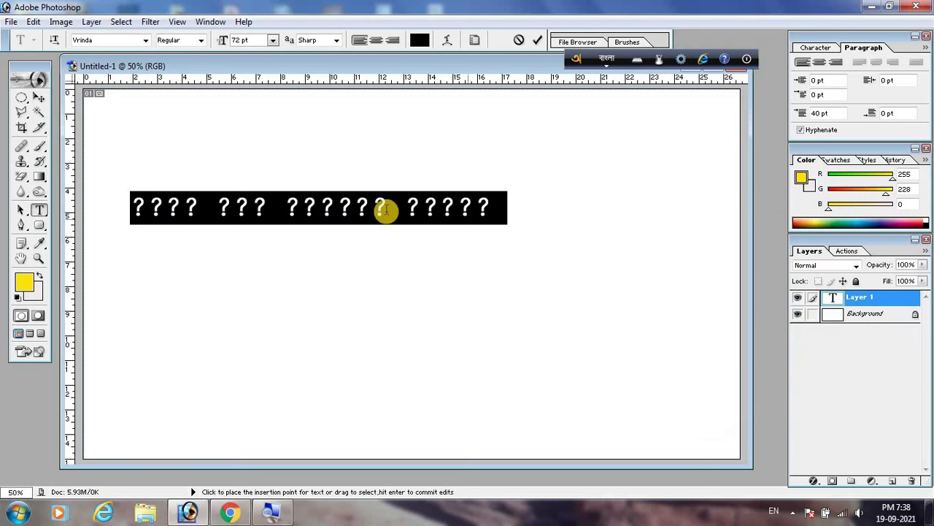
- Reselect the Bengali line, which renders as question marks, and delete it
left_click(373, 209)
left_click_drag(133, 208, 503, 209)
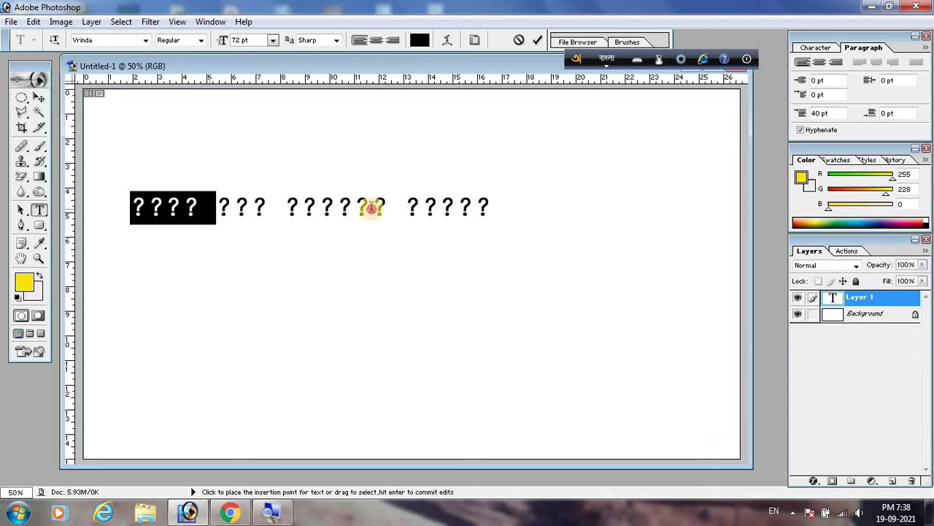
left_click(487, 209)
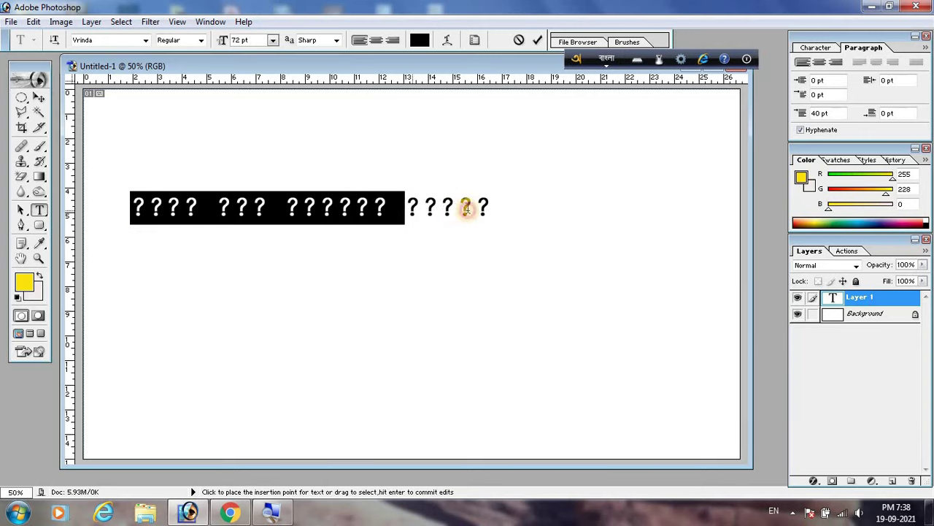
left_click_drag(132, 209, 498, 207)
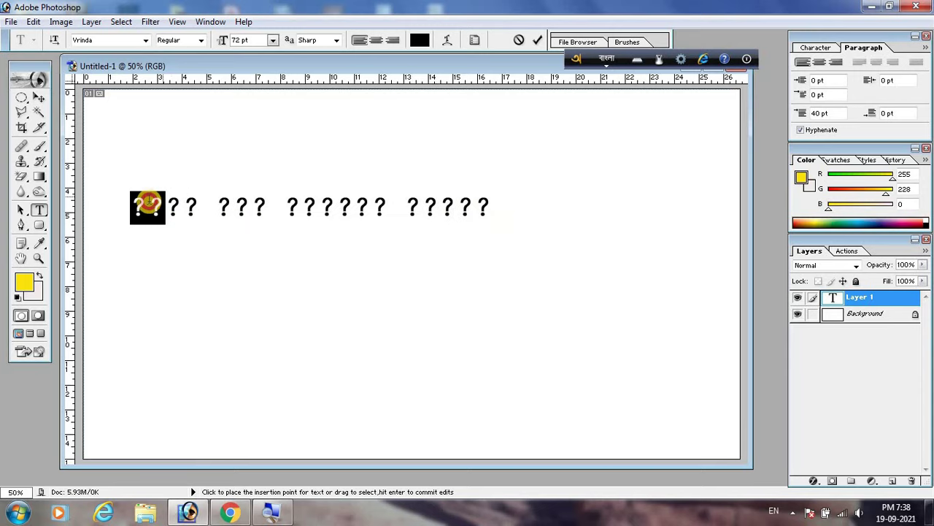
mouse_move(387, 202)
left_mouse_down()
mouse_move(136, 208)
mouse_move(488, 213)
left_mouse_up()
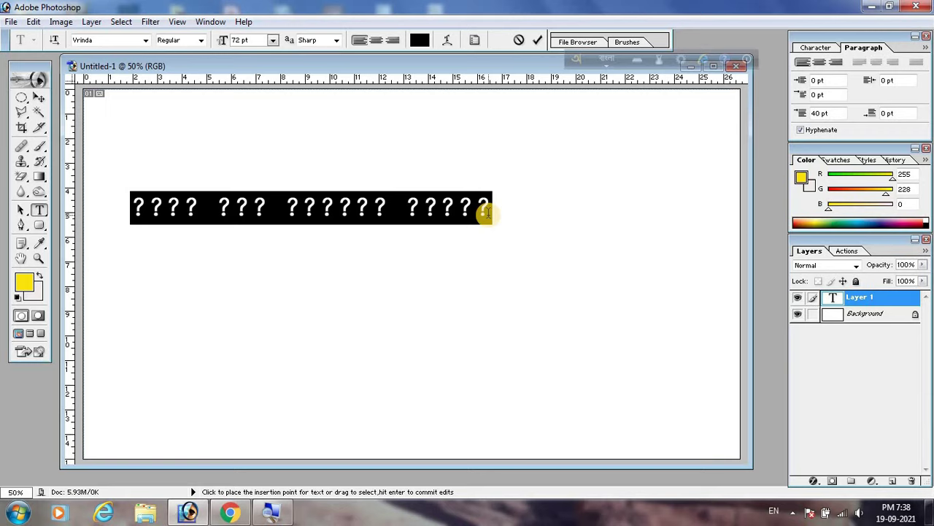
key("Delete")
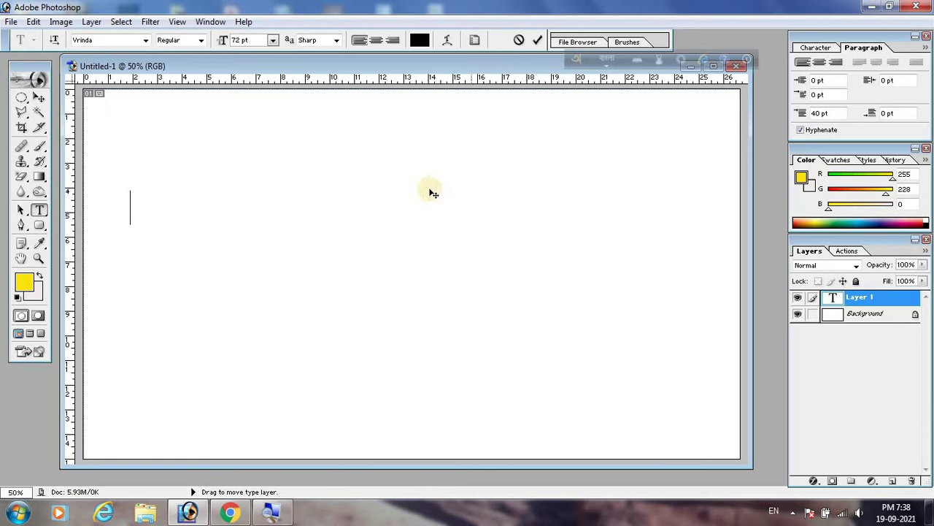
- Switch Avro Keyboard's output from Unicode to ANSI in its Tools menu and move the toolbar aside
left_click(580, 57)
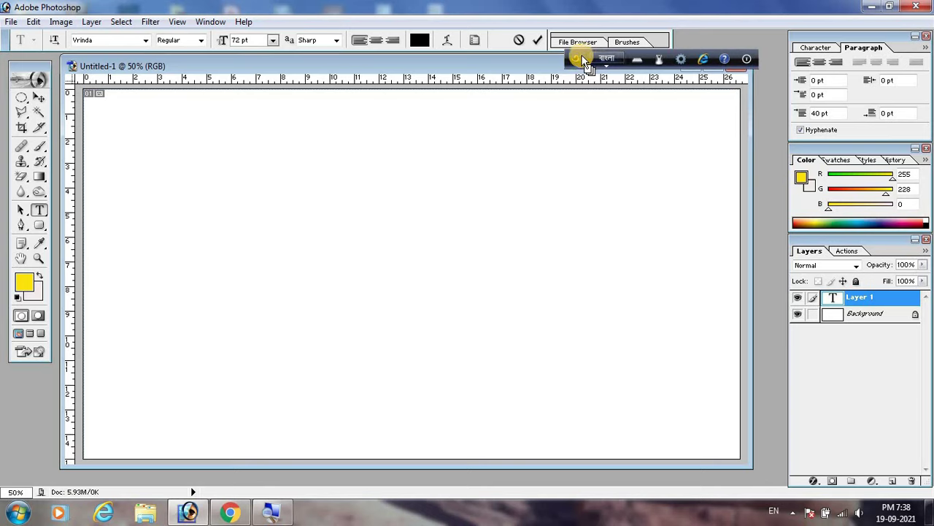
left_click_drag(539, 131, 534, 133)
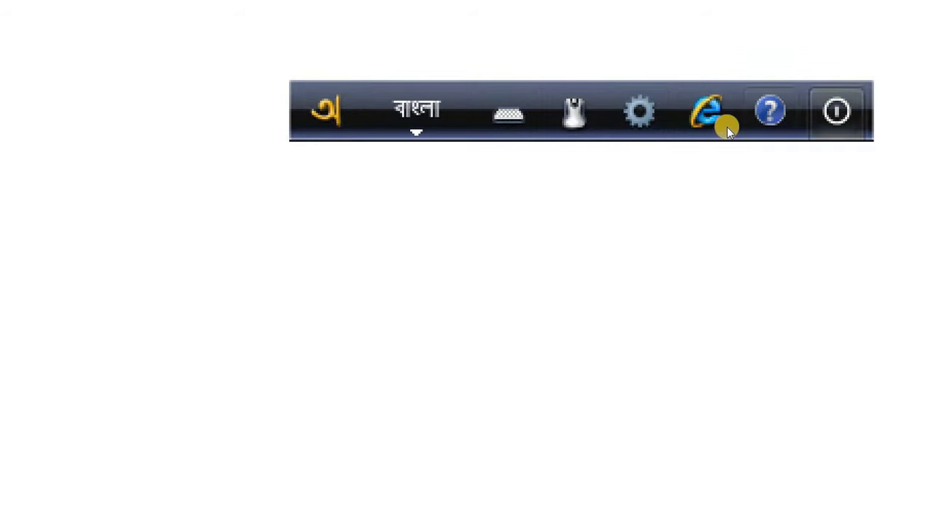
left_click(638, 133)
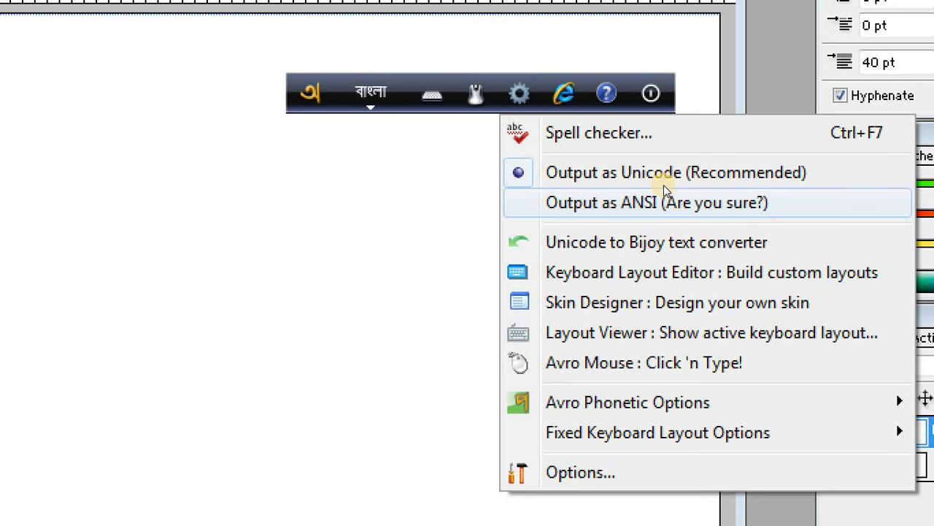
left_click(664, 184)
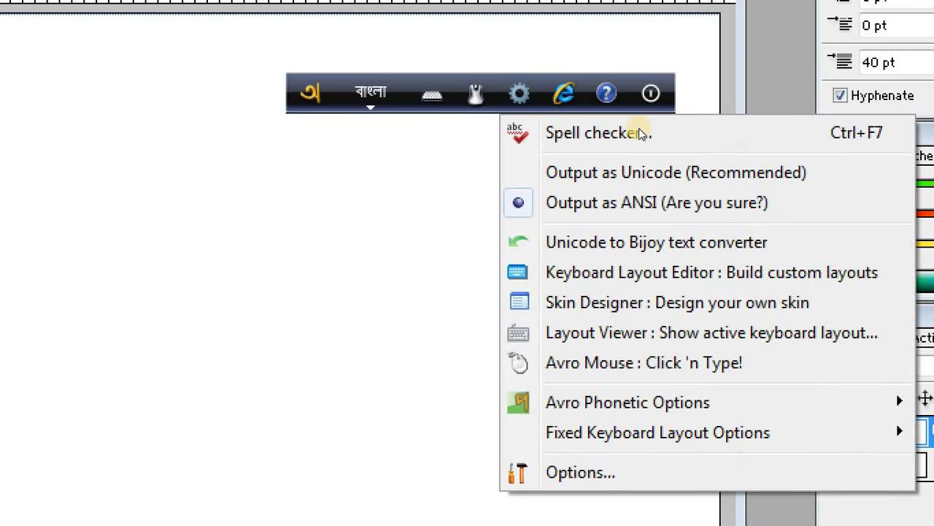
left_click(611, 178)
left_click(569, 232)
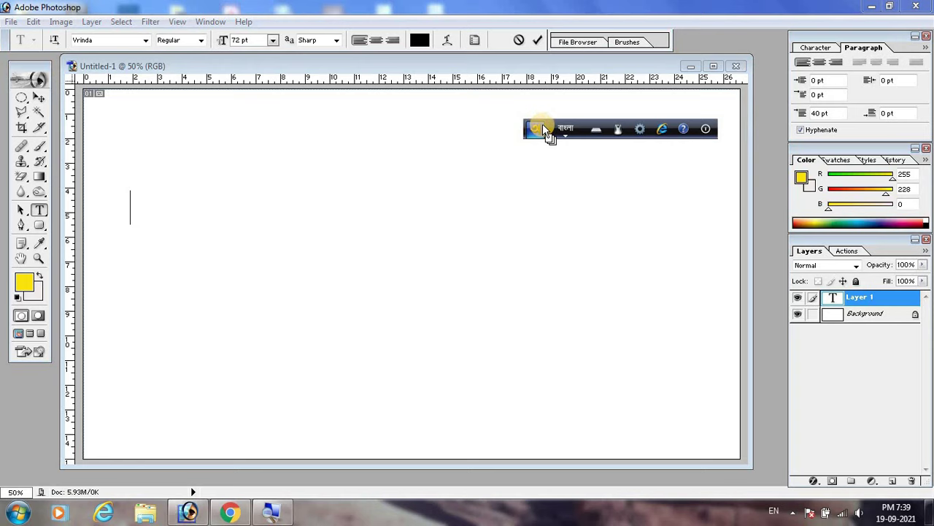
mouse_move(542, 123)
left_mouse_down()
mouse_move(563, 83)
mouse_move(532, 40)
left_mouse_up()
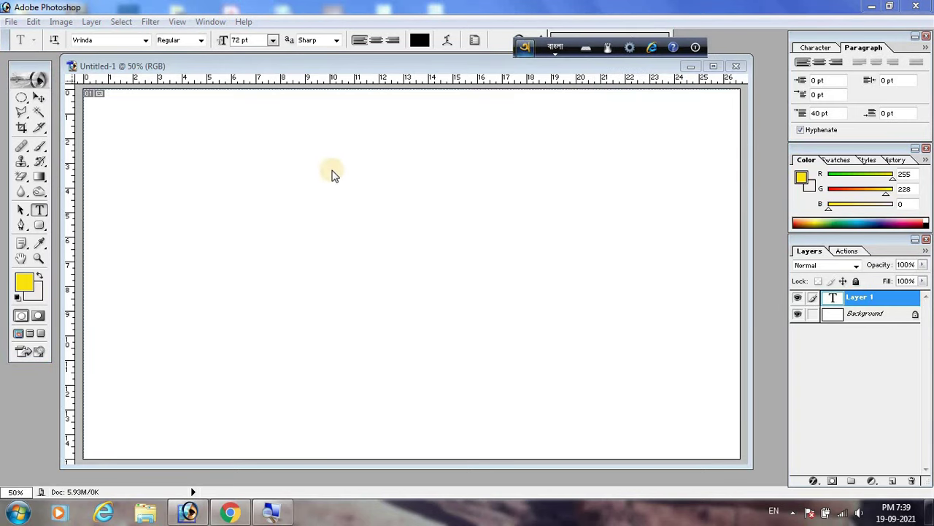
- Type 'amar name' on the canvas, then erase the garbled result with Backspace
left_click(131, 211)
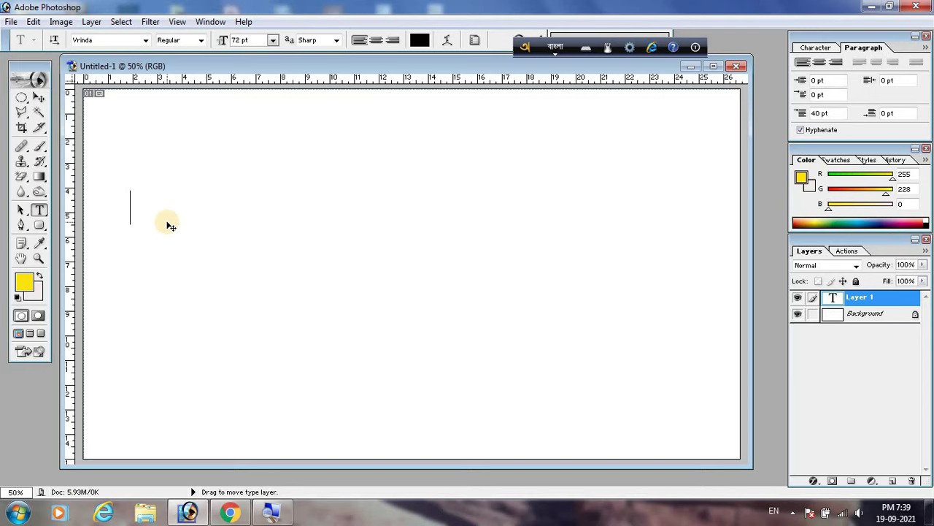
type("amar ")
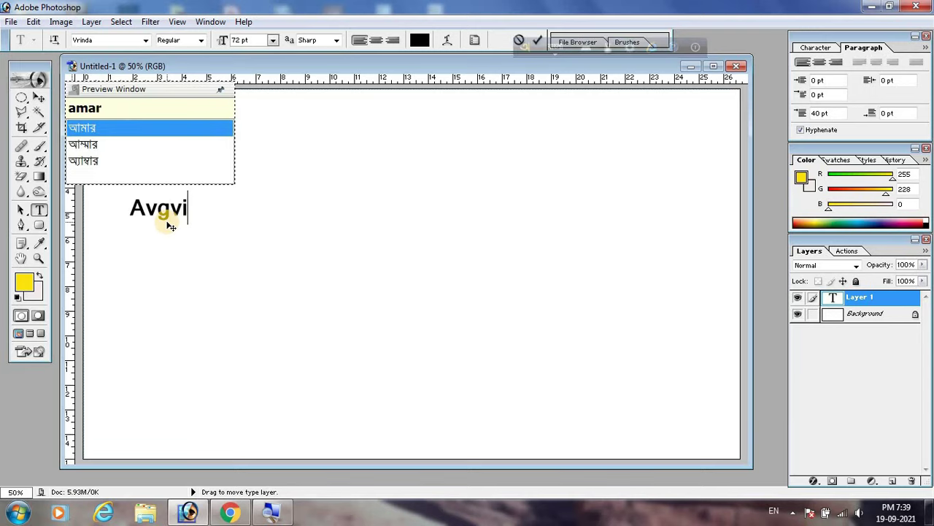
type("name")
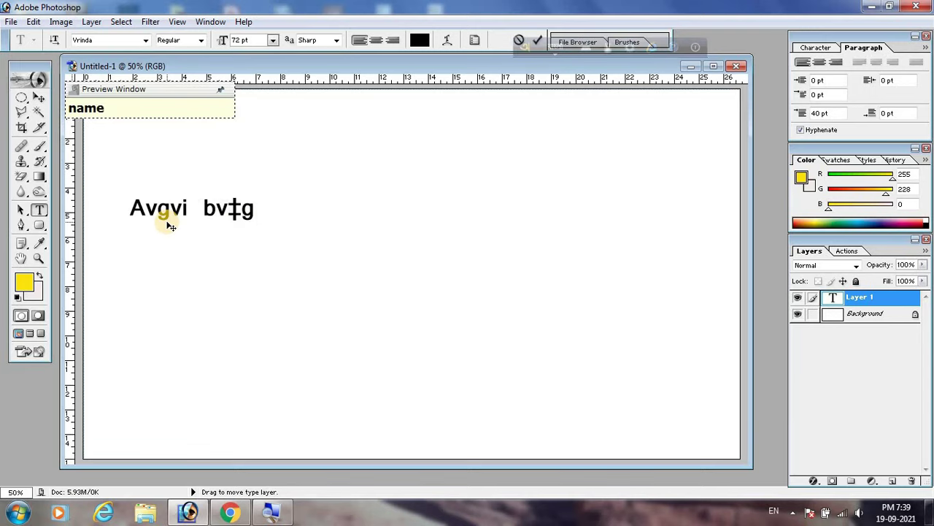
key("BackSpace")
key("BackSpace")
key("BackSpace")
key("BackSpace")
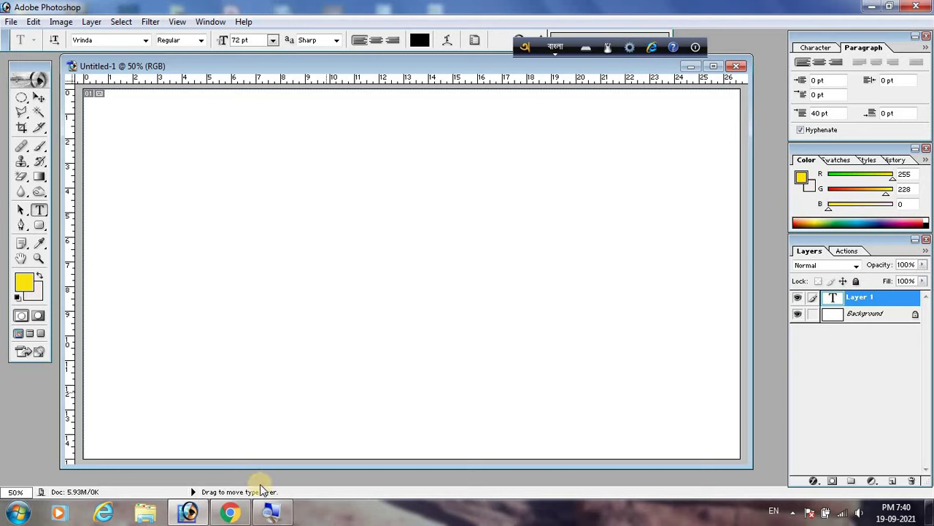
- In a new Chrome tab, search Google for 'lipighor font'
left_click(238, 516)
key("ctrl+t")
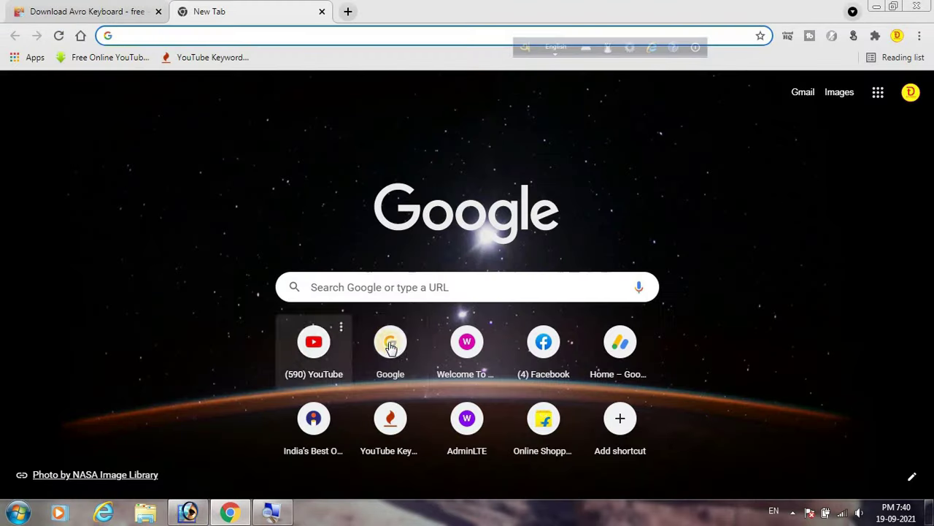
left_click(392, 352)
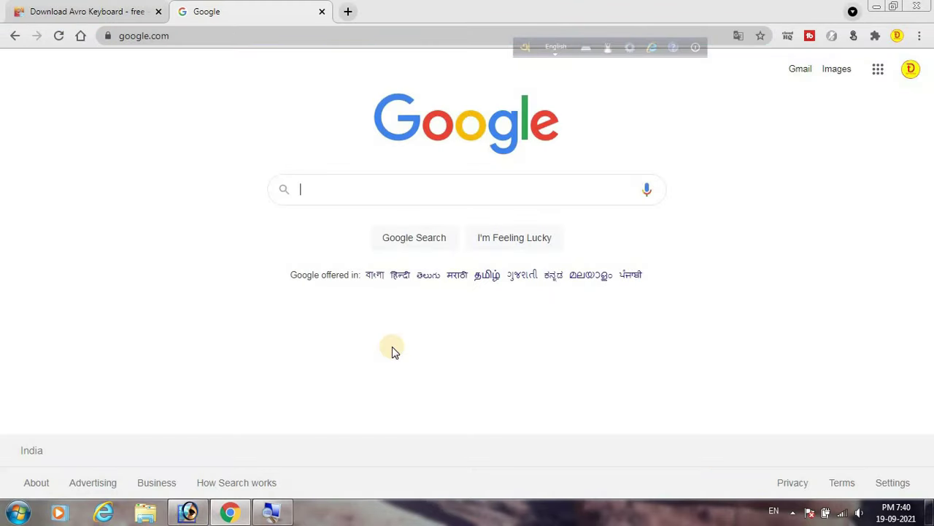
type("lipi")
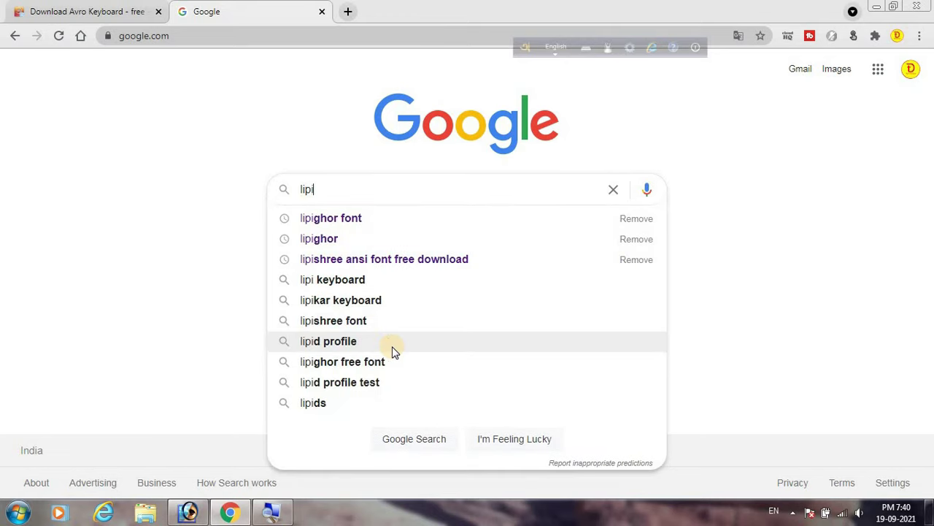
type("ghor")
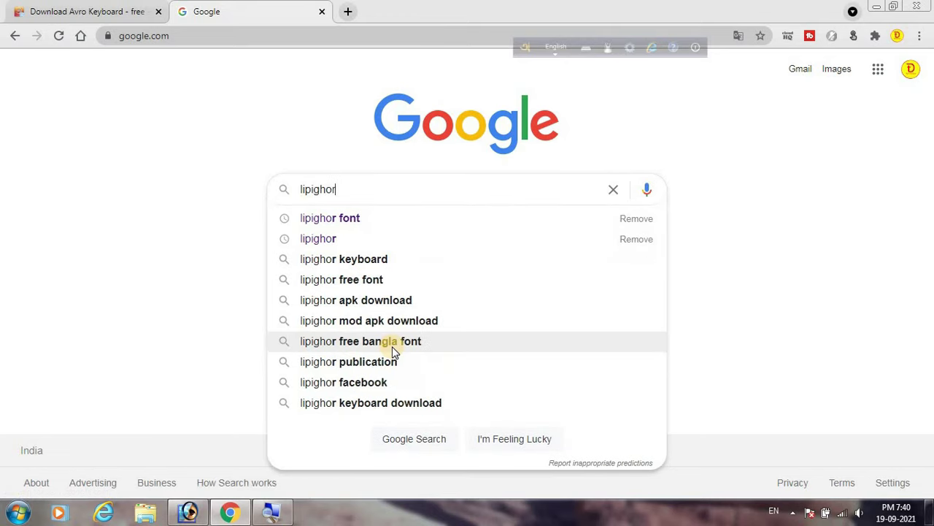
left_click(358, 219)
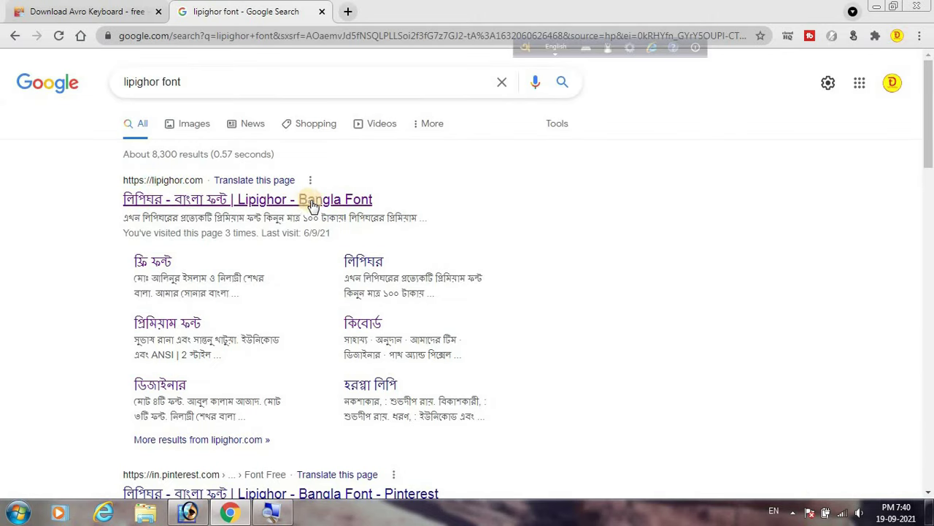
- Open the lipighor.com result and scroll down its home page
left_click(257, 203)
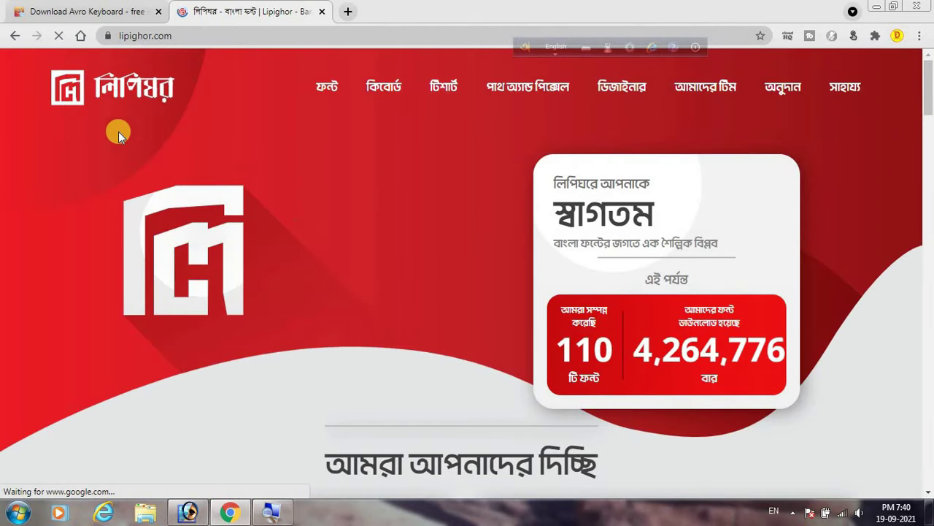
scroll(817, 193, "down", 1)
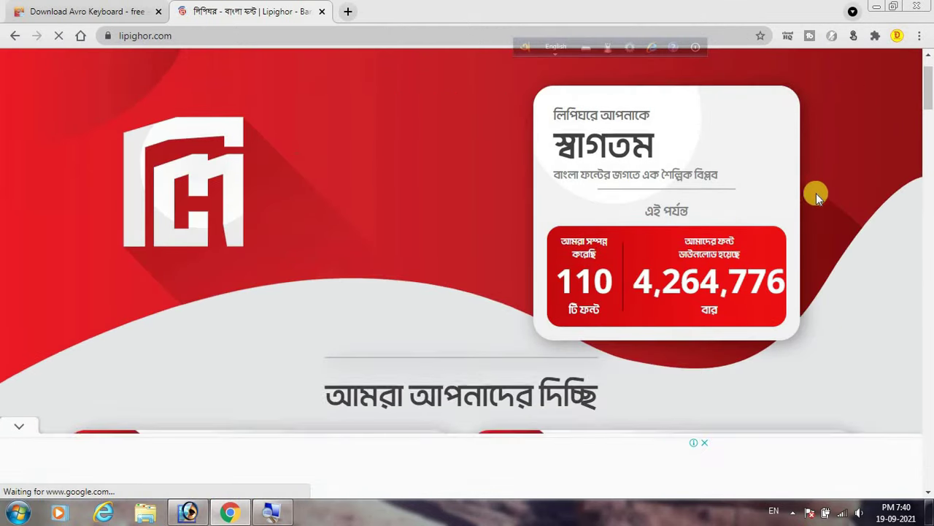
scroll(816, 193, "down", 1)
scroll(804, 210, "down", 2)
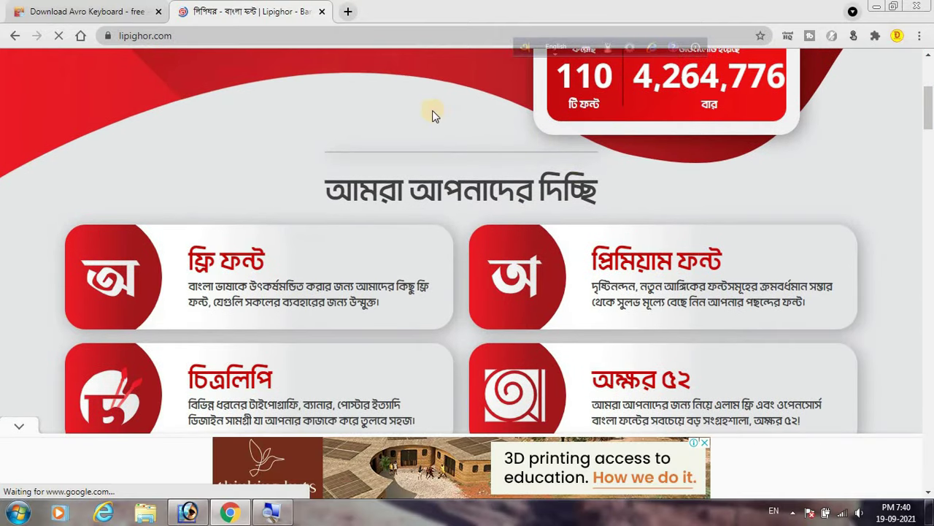
scroll(409, 95, "down", 1)
scroll(372, 176, "down", 1)
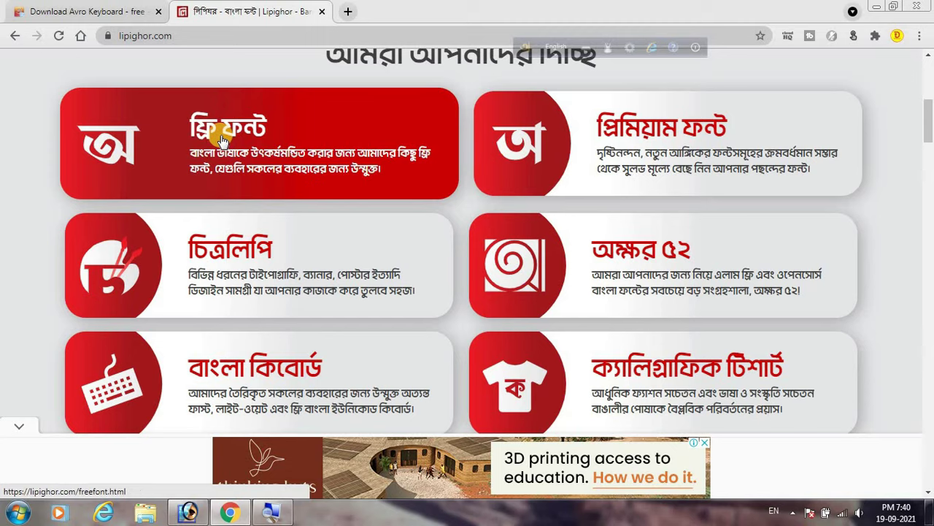
- Open Lipighor's free fonts section, dismiss the advertisement and scroll down the listing
left_click(222, 138)
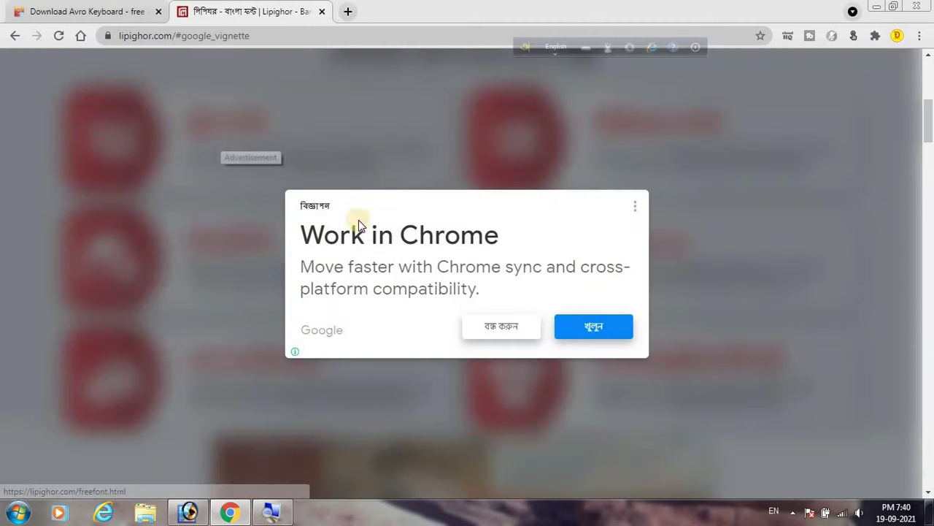
left_click(503, 330)
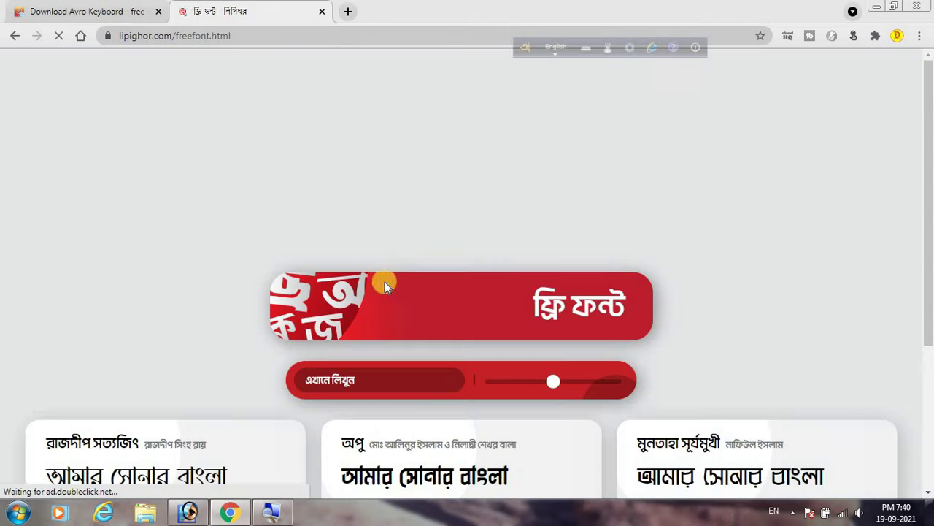
scroll(847, 222, "down", 3)
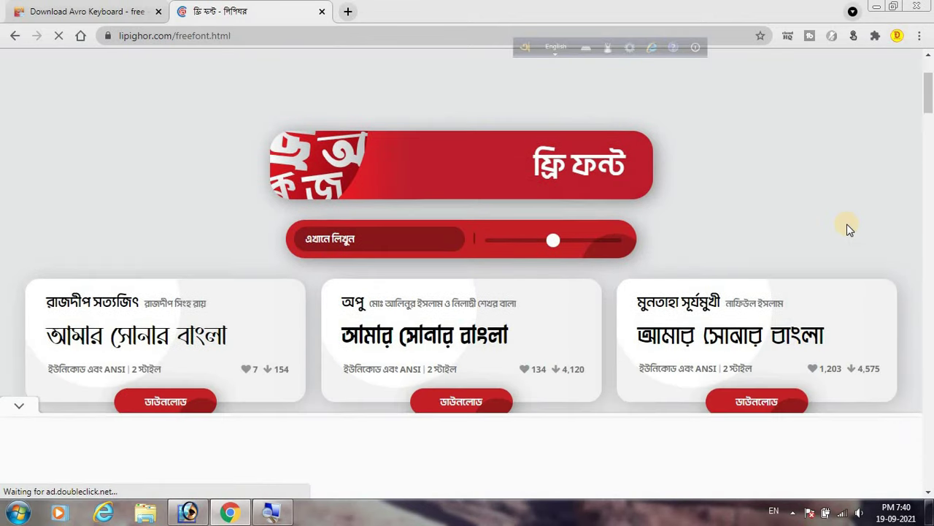
scroll(847, 228, "down", 2)
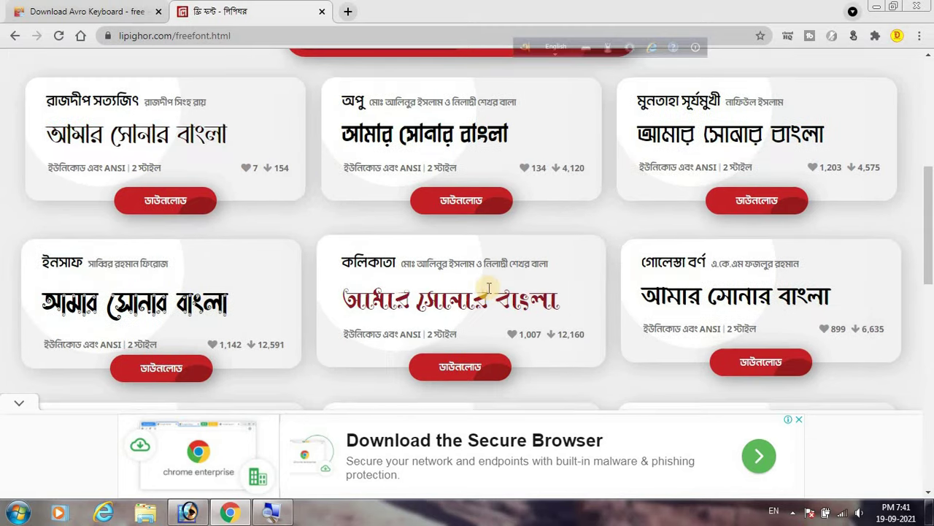
scroll(488, 286, "down", 3)
scroll(488, 287, "down", 1)
scroll(489, 287, "down", 1)
scroll(394, 311, "down", 1)
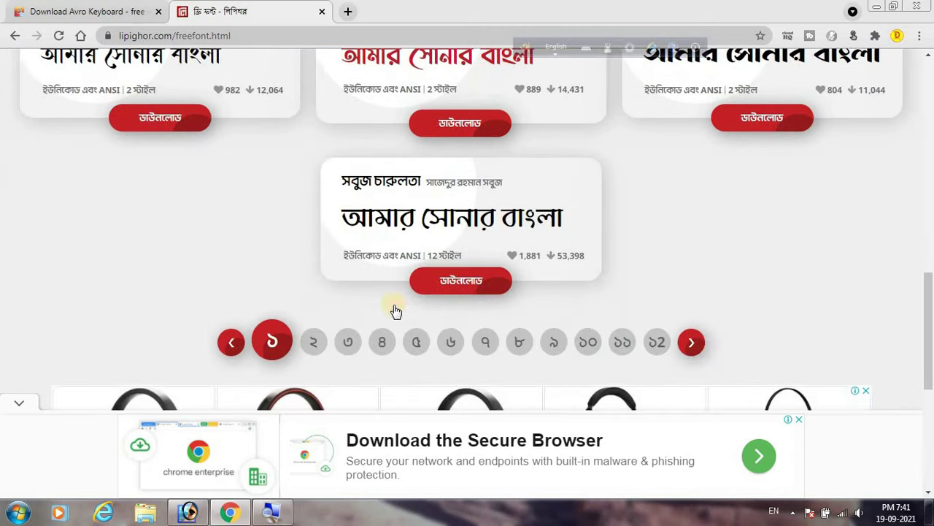
- Page through the free font listings to pages ২, ৩ and ৪
left_click(313, 340)
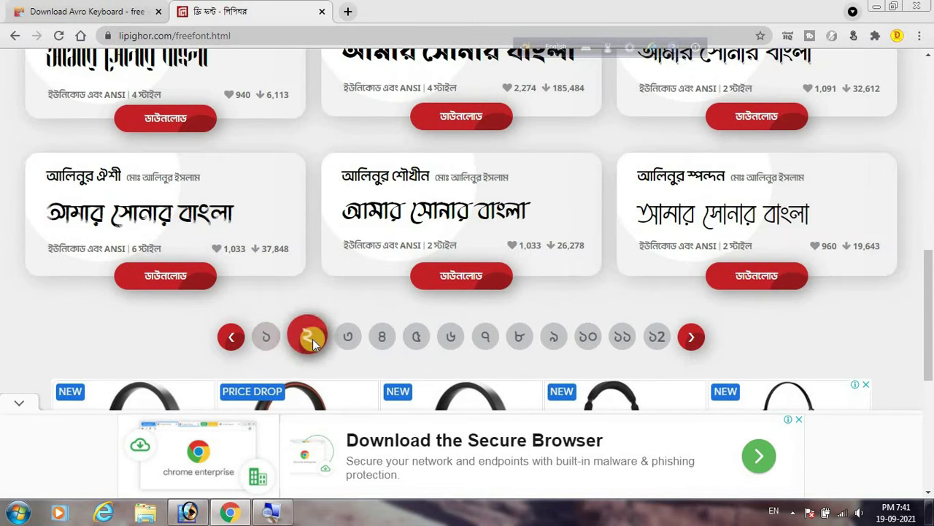
left_click(349, 338)
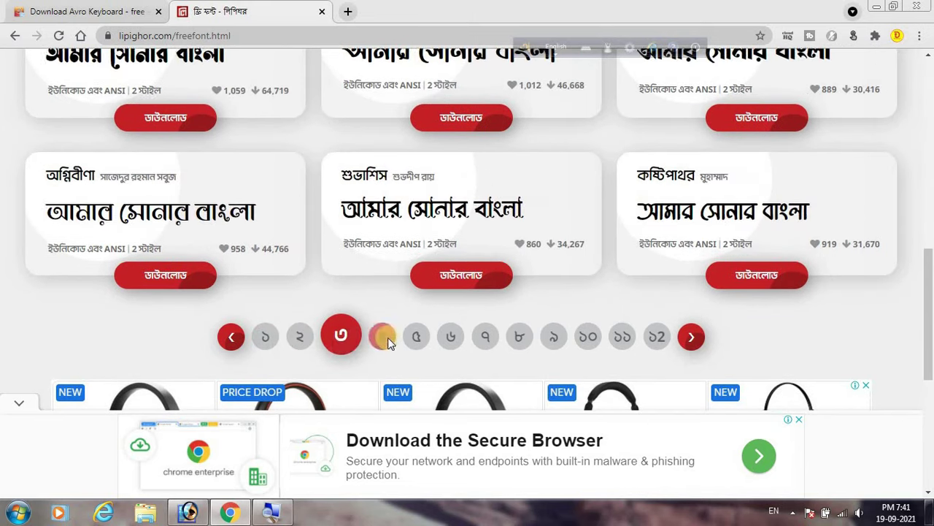
left_click(386, 341)
scroll(511, 266, "up", 2)
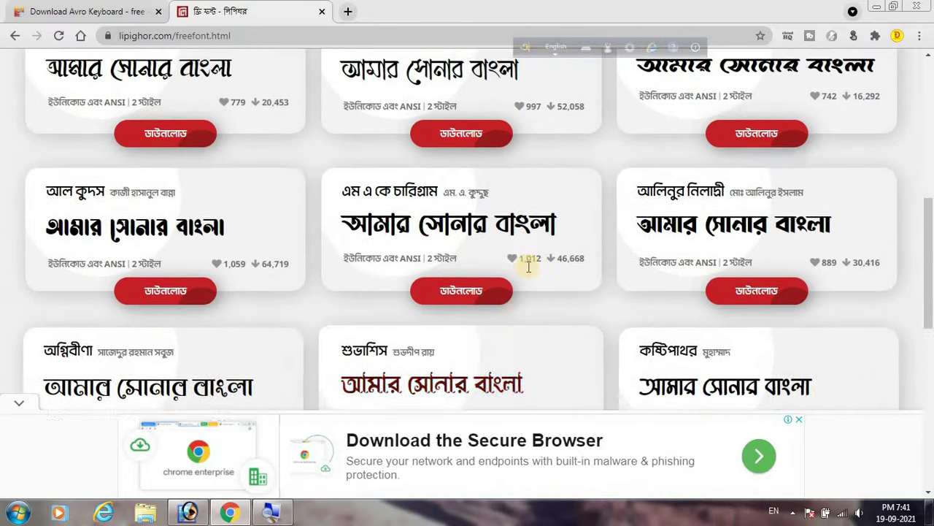
scroll(540, 267, "up", 1)
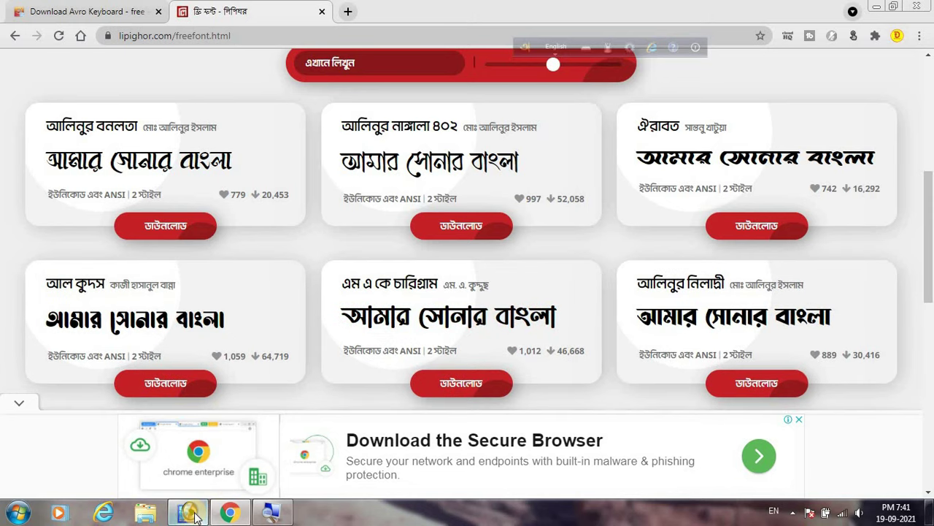
mouse_move(188, 512)
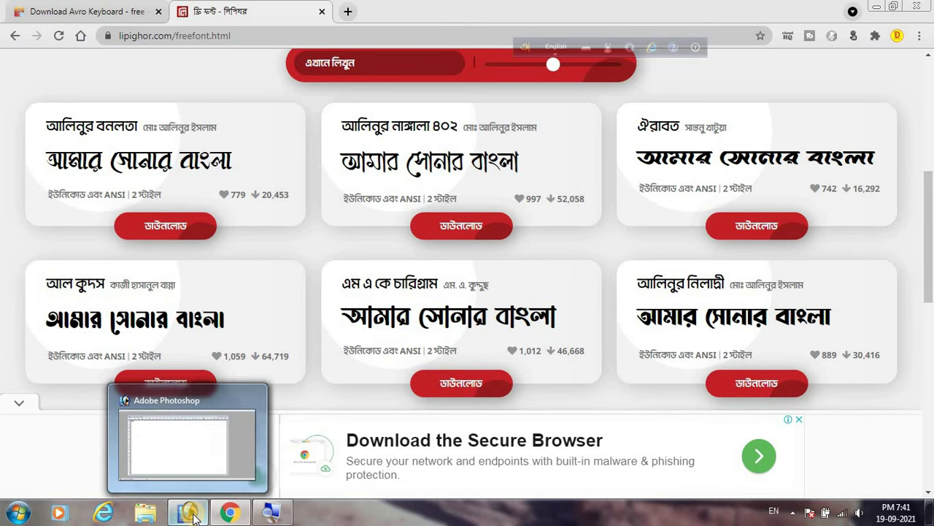
- Return to Photoshop and check that Avro's output is set to ANSI
left_click(190, 513)
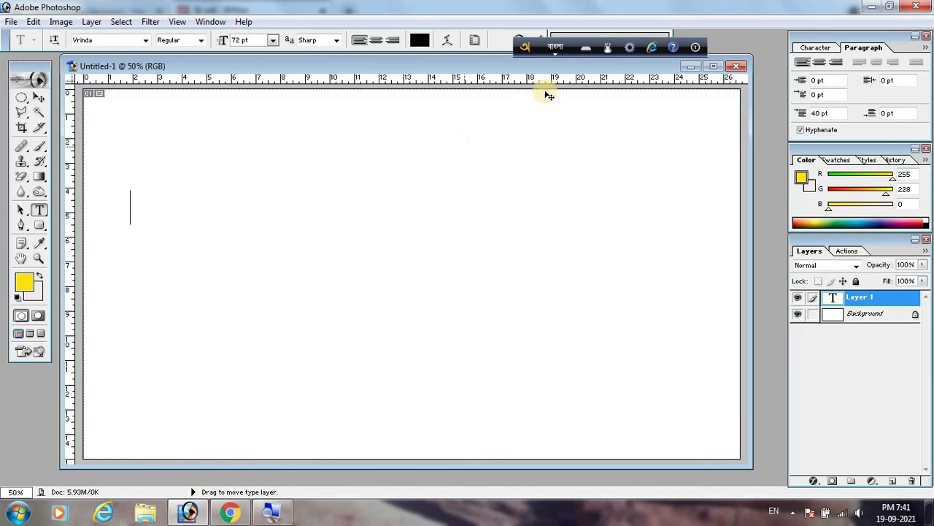
left_click(632, 49)
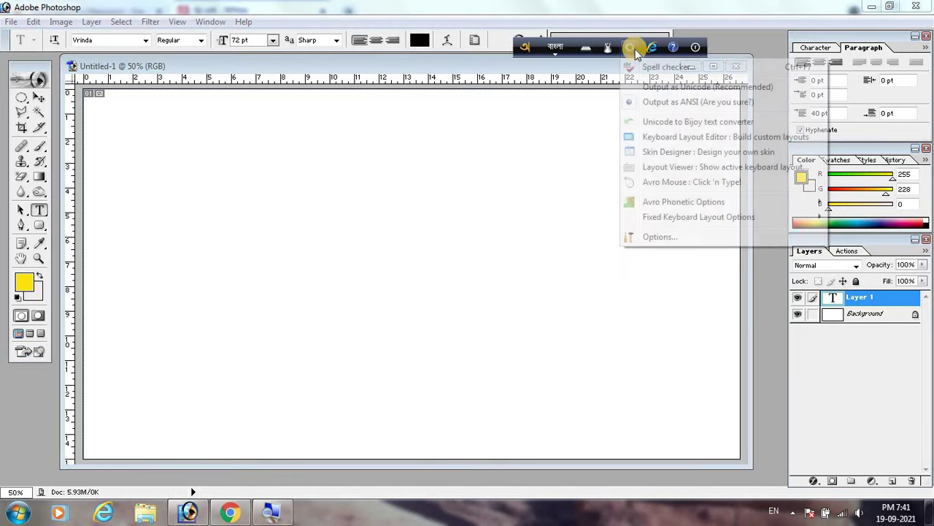
left_click(631, 52)
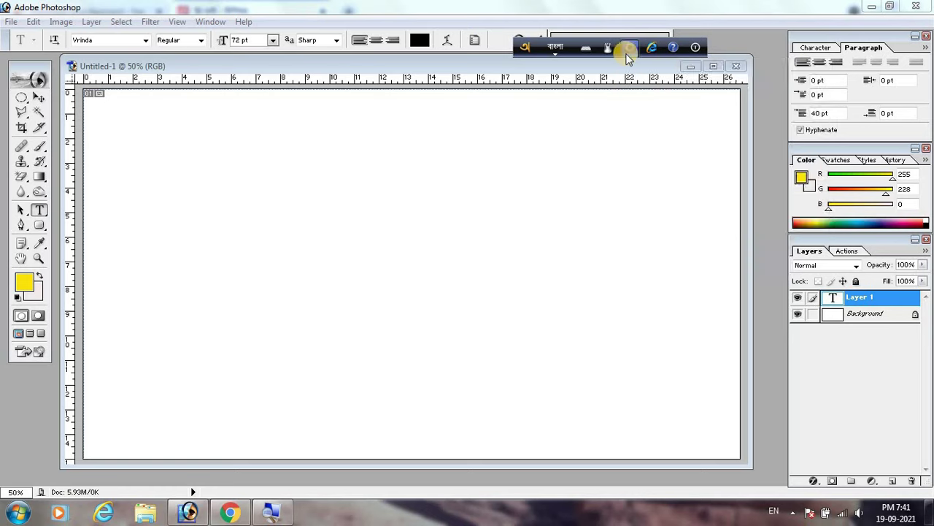
left_click(145, 44)
- Set the type font family to Lipishree ANSI
left_click(145, 42)
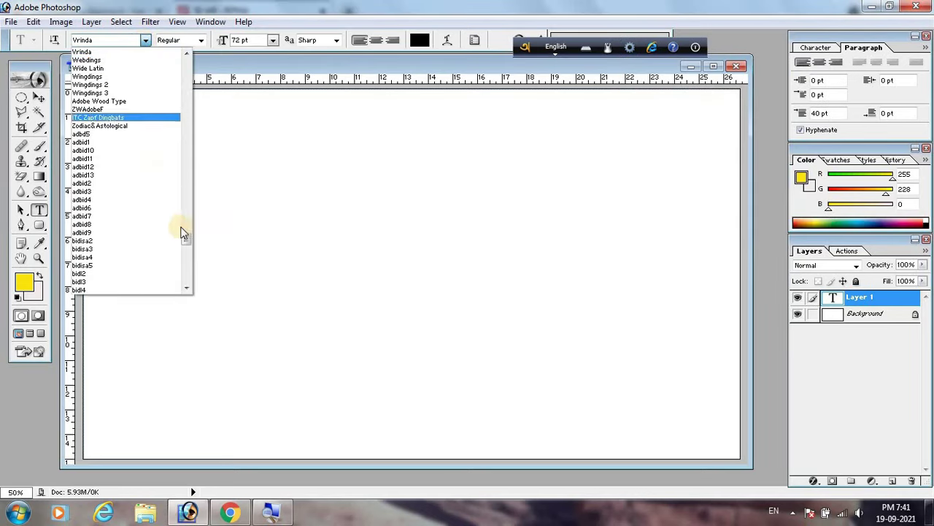
left_click_drag(188, 232, 177, 164)
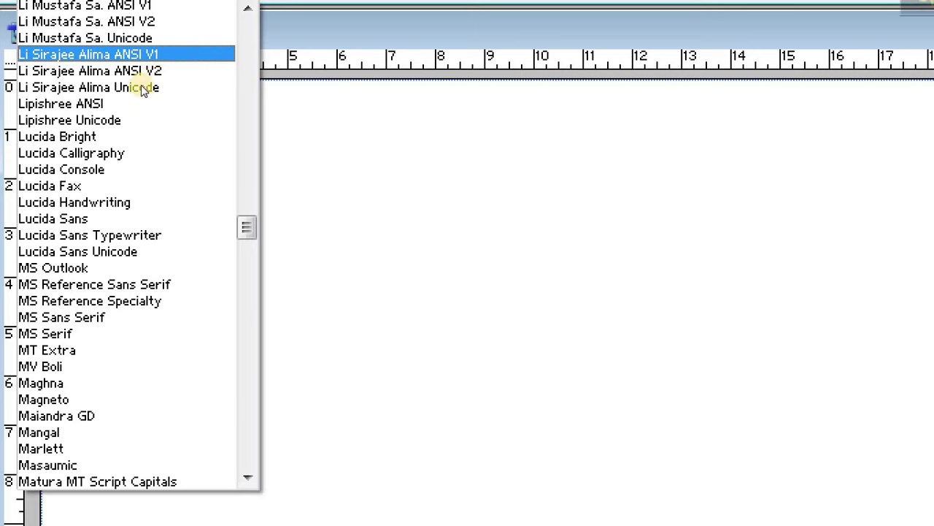
left_click(111, 103)
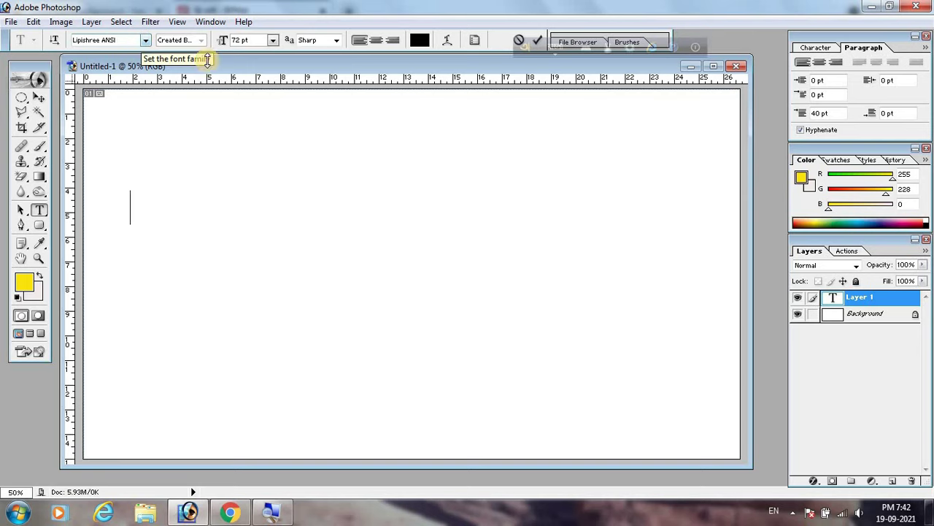
- Close Avro's tools menu and place a text insertion point on the canvas
left_click(631, 48)
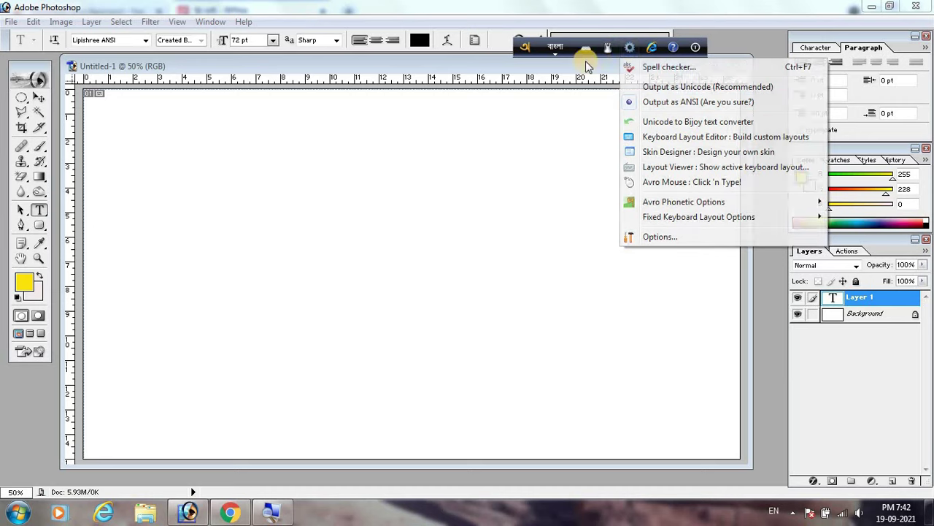
left_click(148, 41)
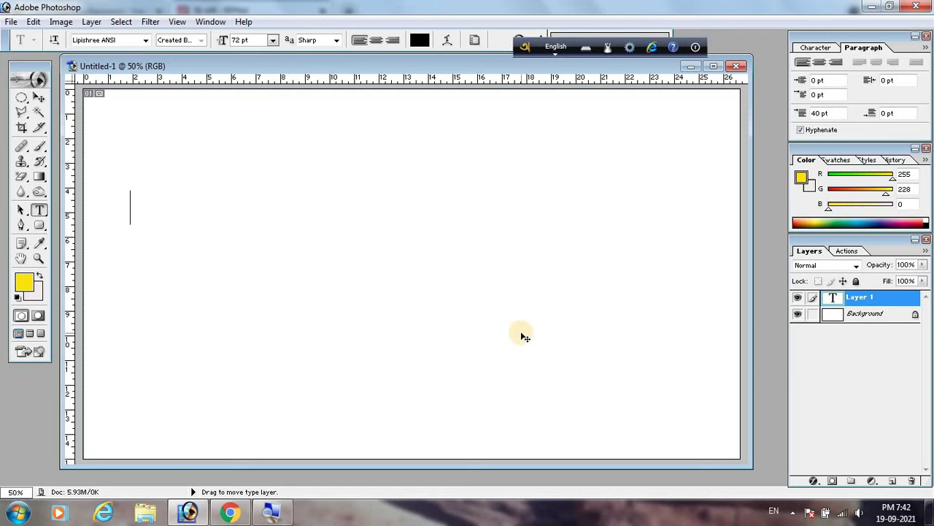
- Switch Avro to Bangla and type 'আমার নাম বিশ্বজিৎ' phonetically
key("F12")
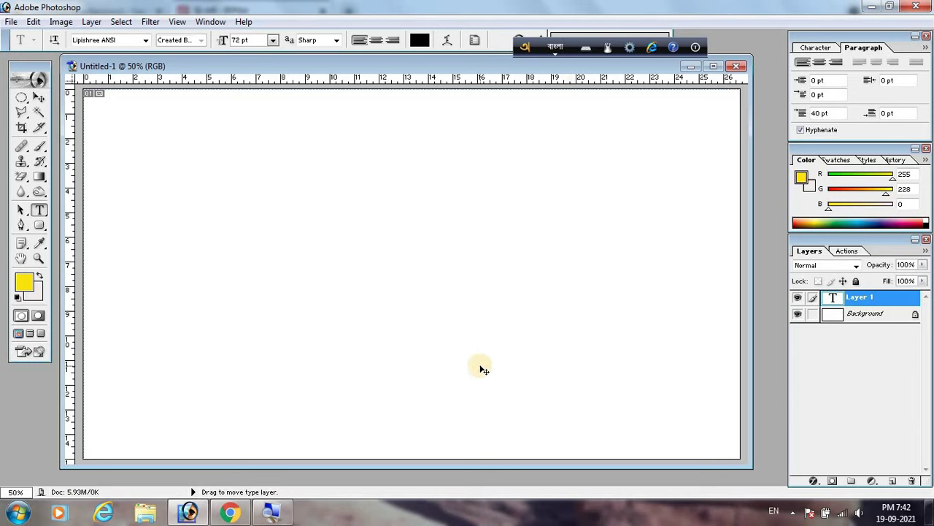
type("amar na")
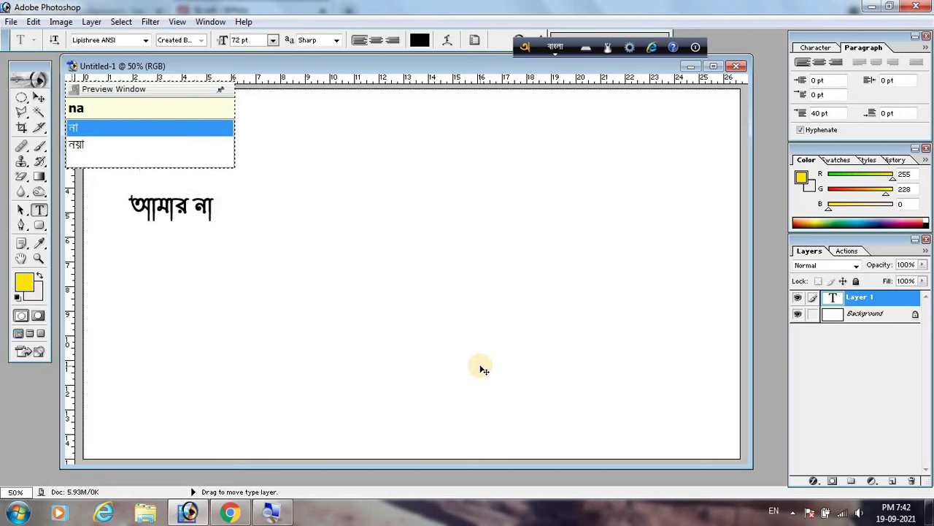
type("m i")
key("BackSpace")
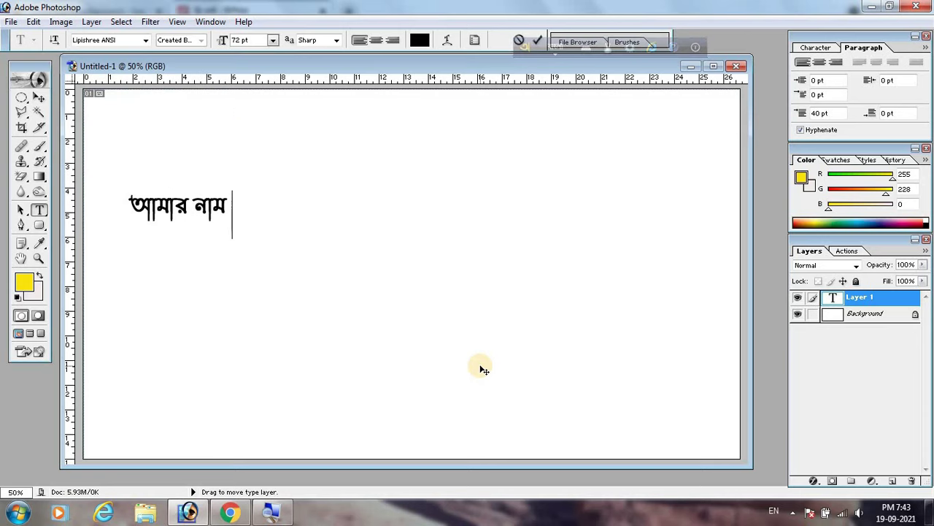
type("bish")
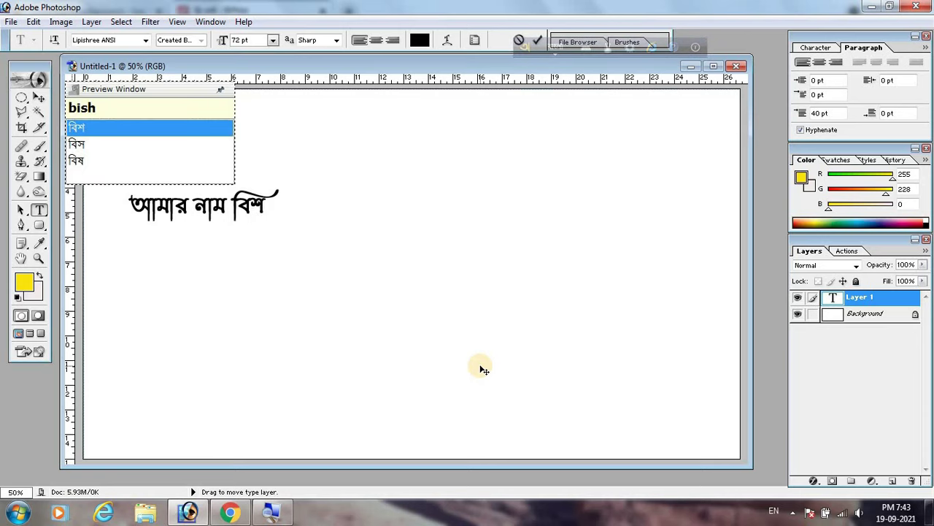
type("bjit ")
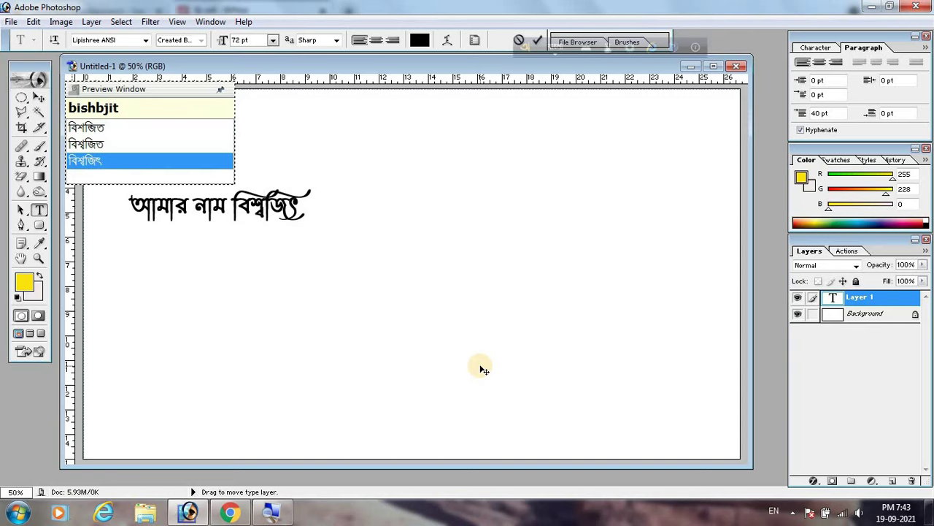
type("mdn")
key("BackSpace")
key("BackSpace")
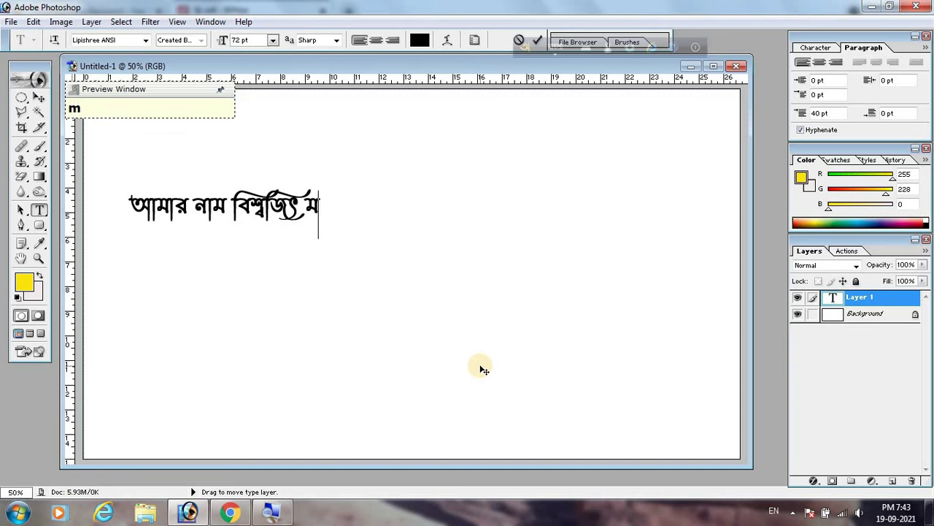
- Add the surname, then delete and retype it as 'mndl'
type("ndl")
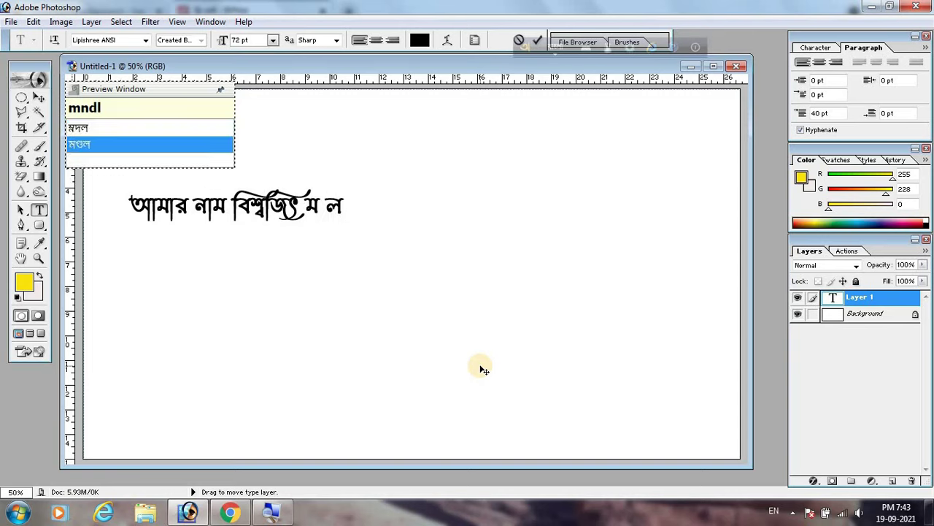
key("Escape")
key("BackSpace")
key("BackSpace")
key("BackSpace")
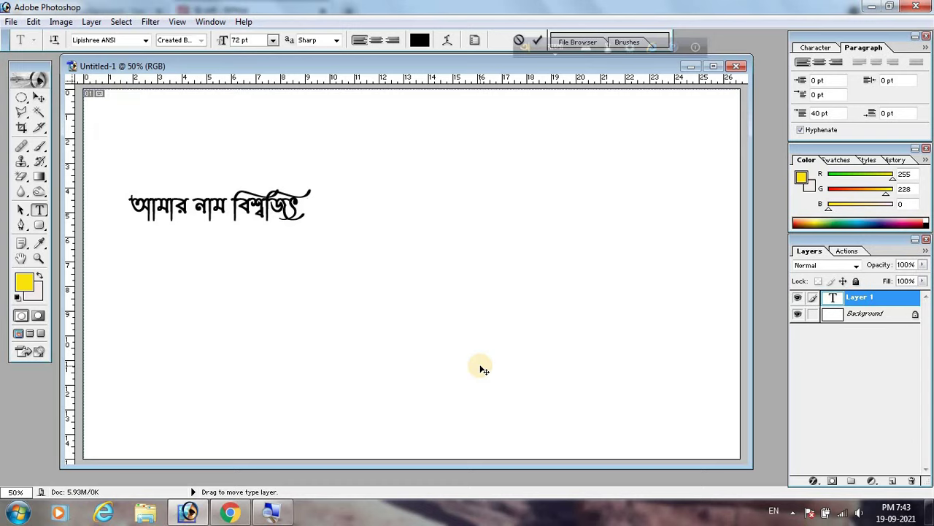
type("mndl")
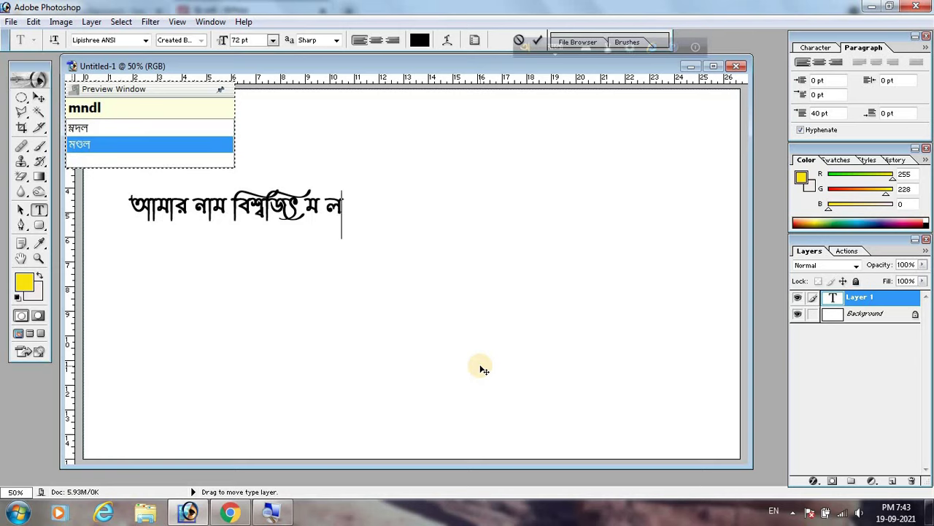
key("Escape")
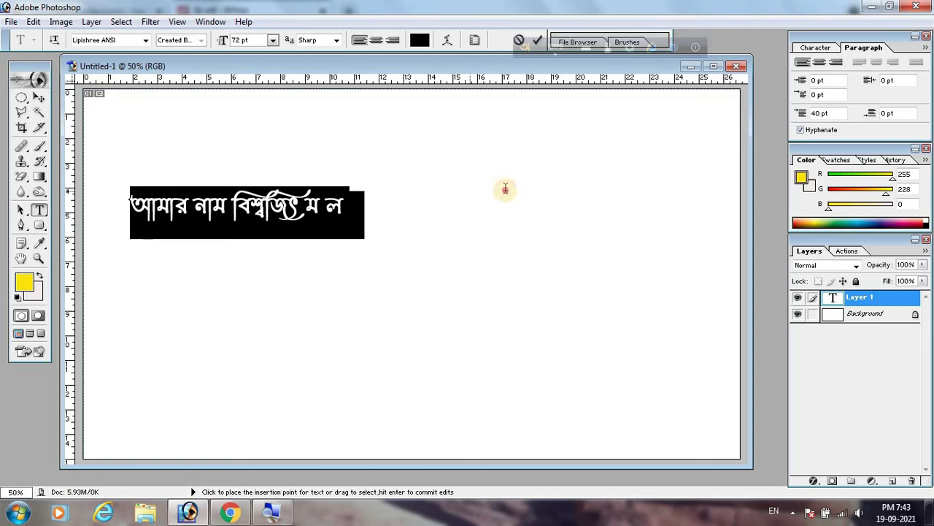
- Select the whole name line and apply the Li Sirajee Alima ANSI font
left_click_drag(130, 206, 503, 191)
left_click(146, 40)
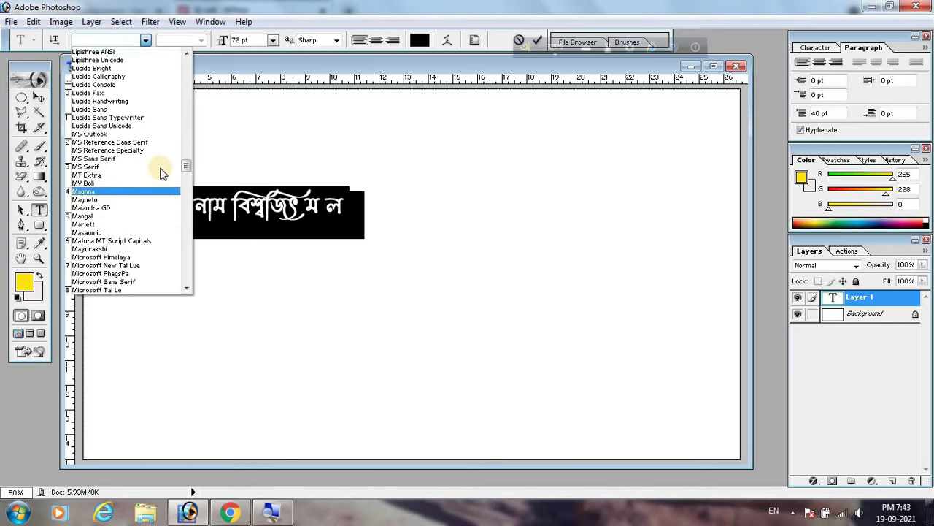
scroll(138, 91, "up", 1)
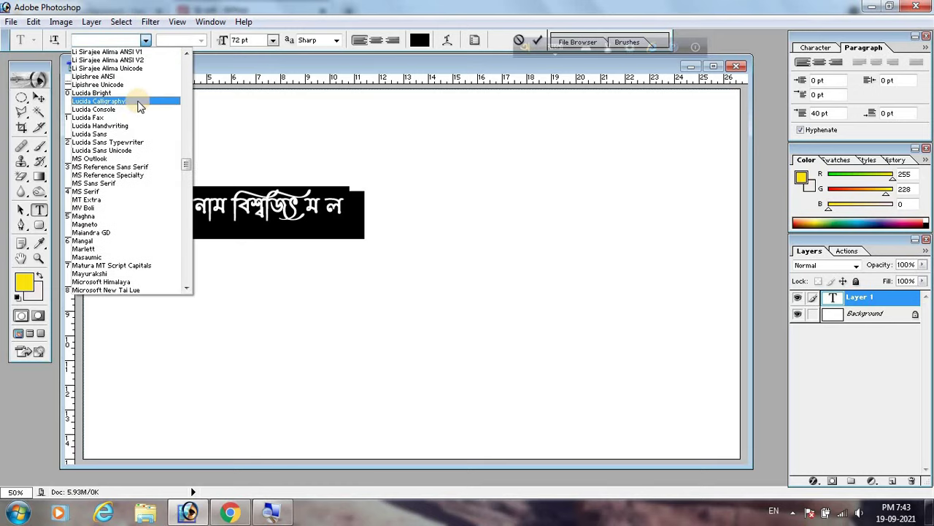
left_click(128, 60)
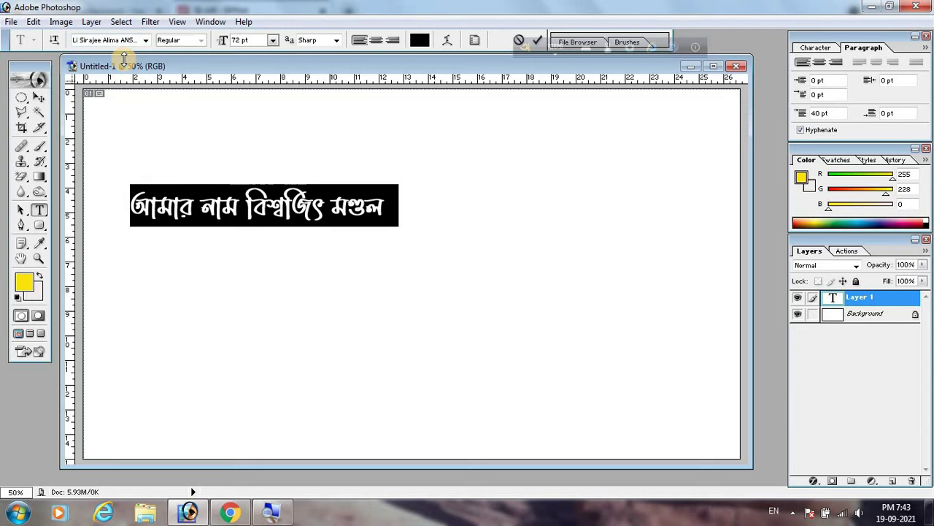
left_click(237, 206)
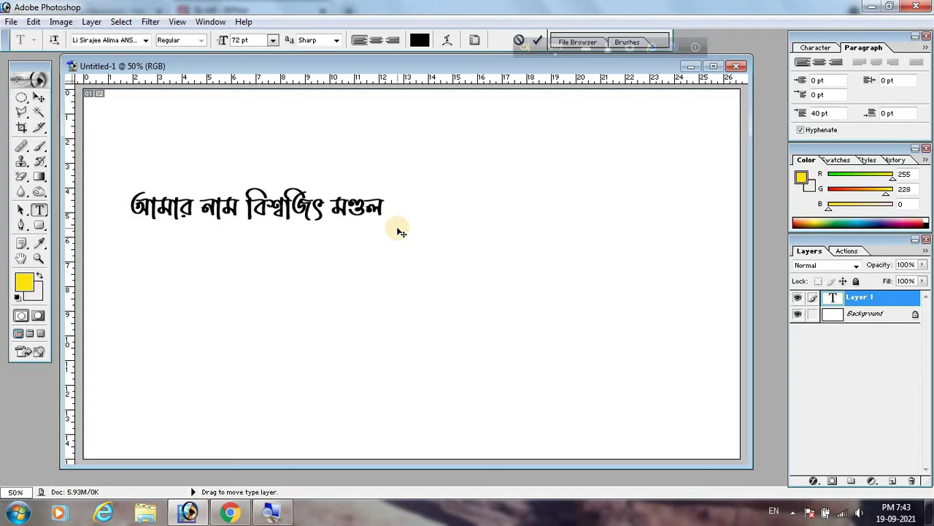
- On a new line, type 'amara ekhon dekhchi bangla taip kibhabe rte hy?' phonetically
key("Return")
type("am")
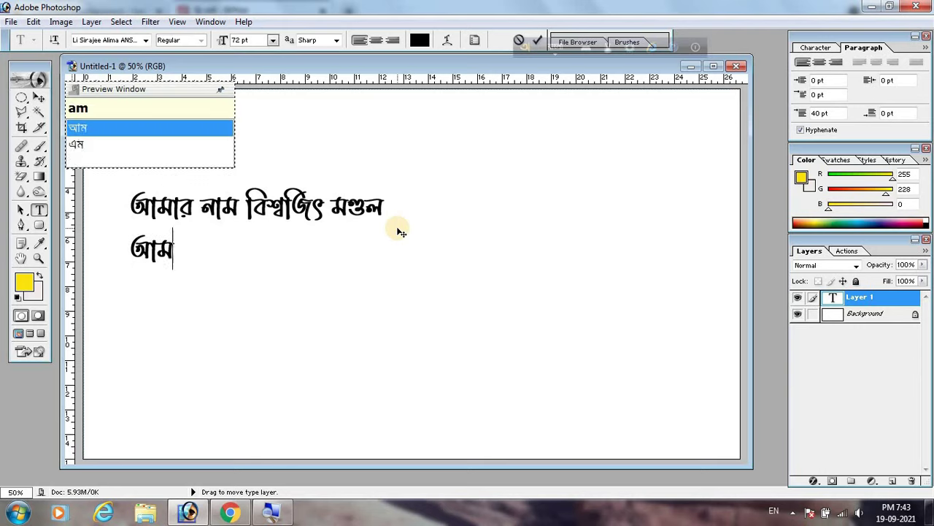
type("ara ekh")
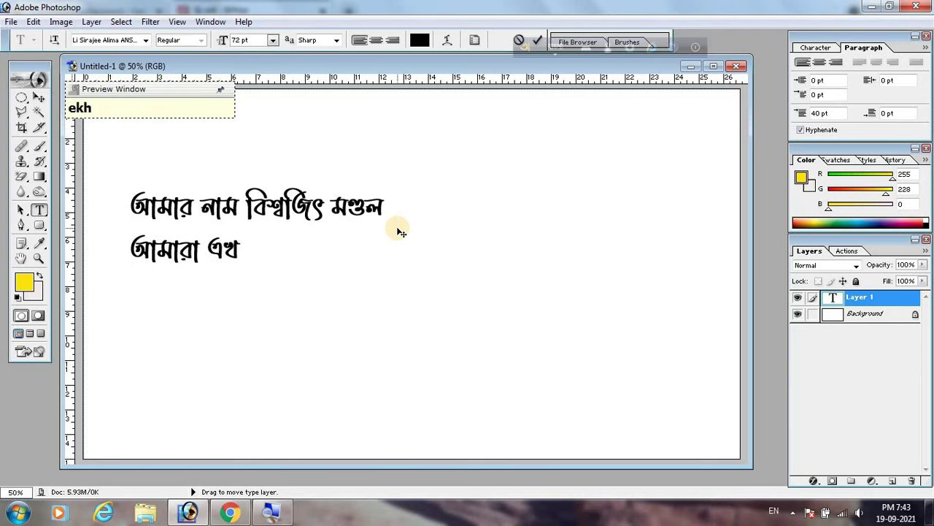
type("on dekh")
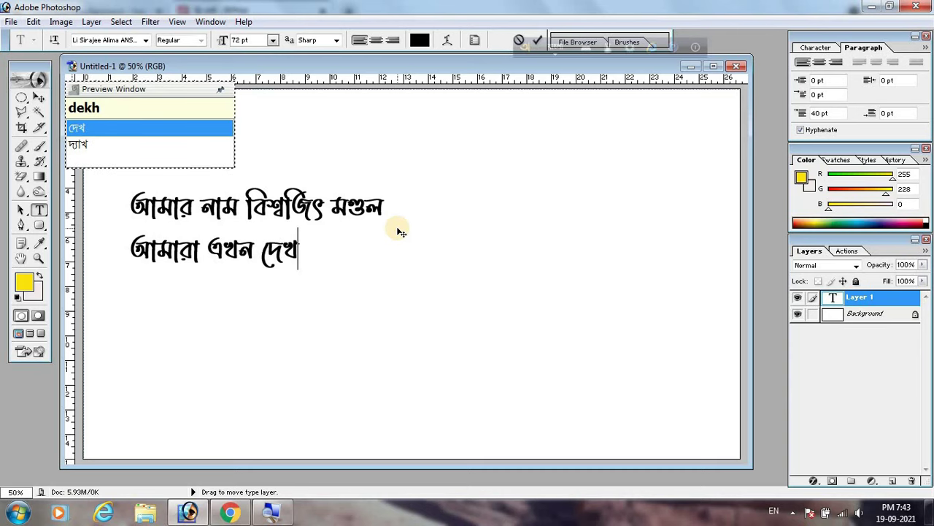
type("chi ")
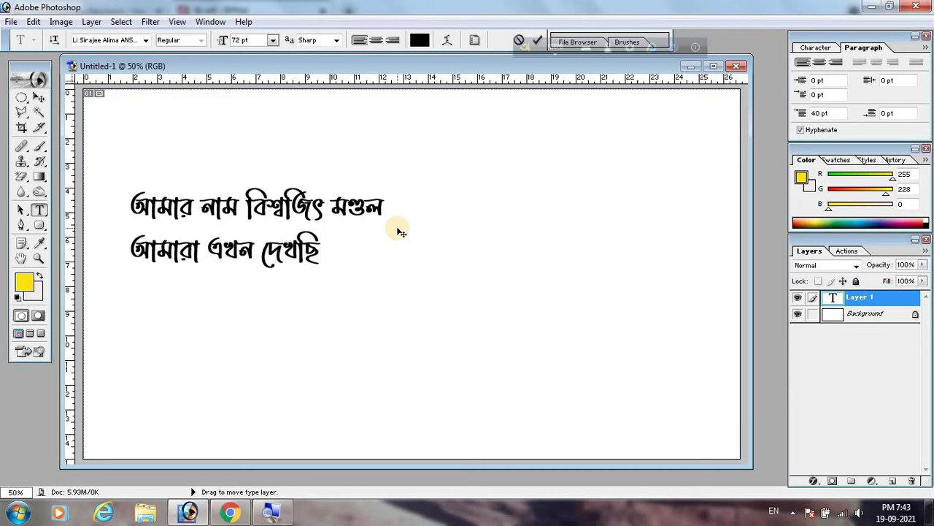
type("bangla ")
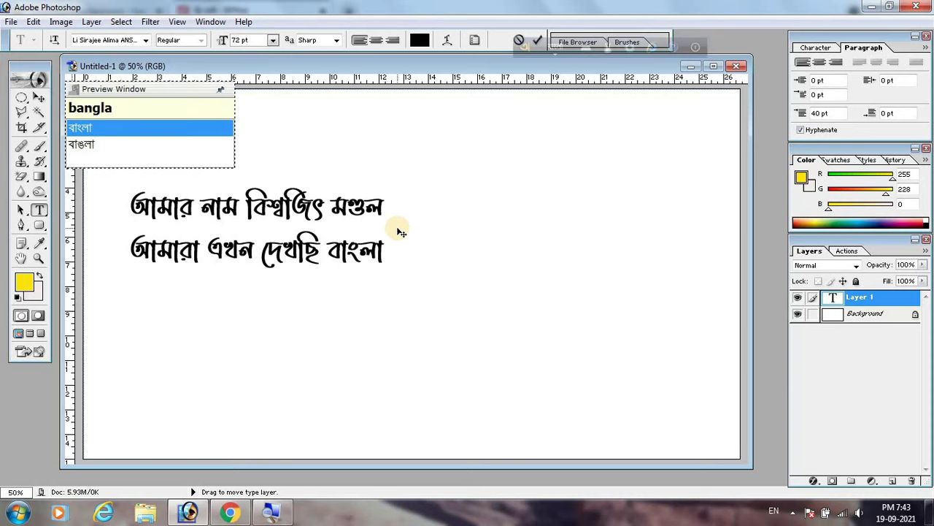
type("taip k")
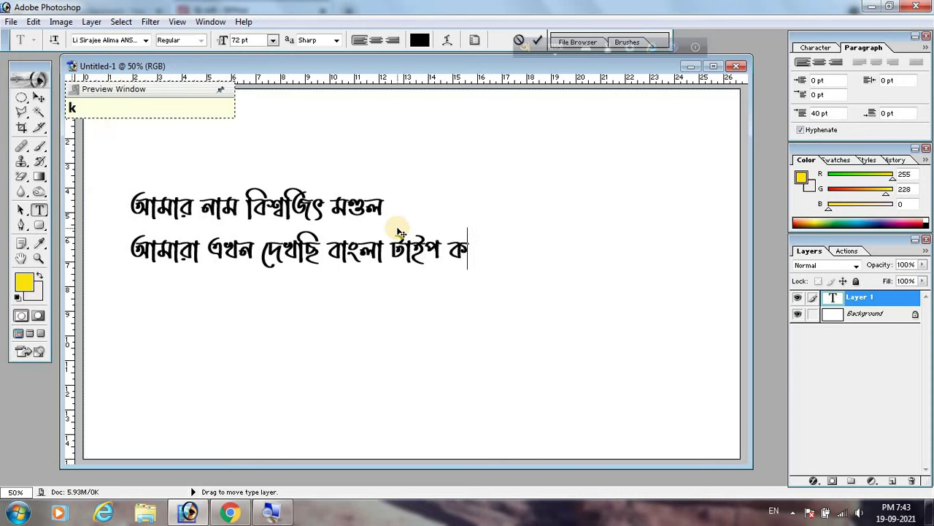
type("ibhabe ")
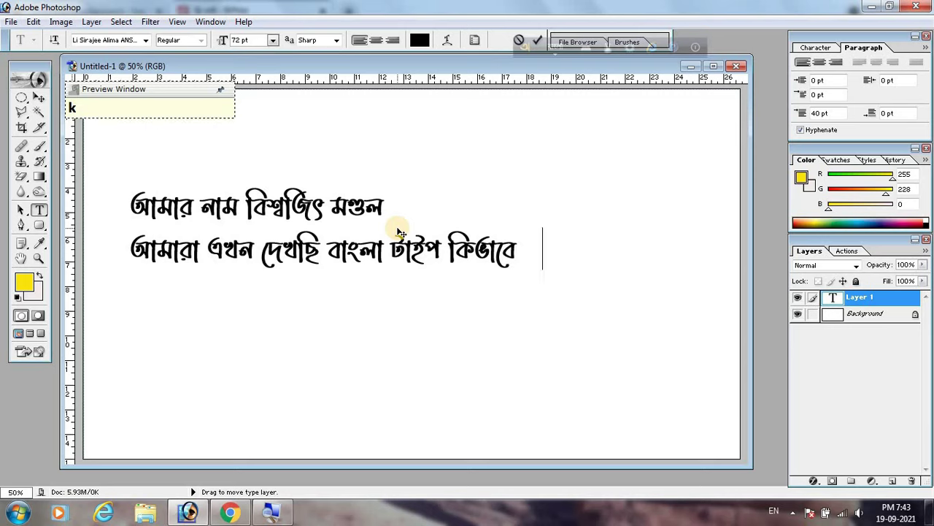
type("rte ")
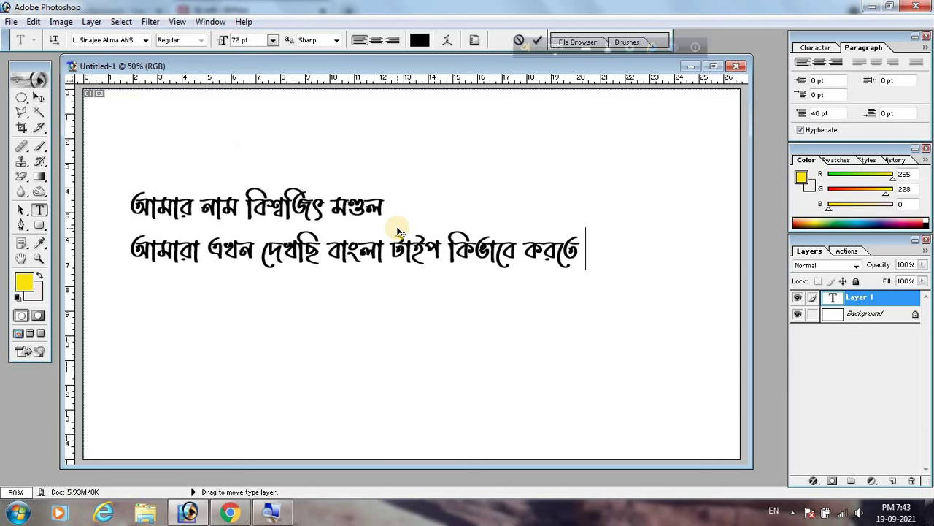
type("hy?")
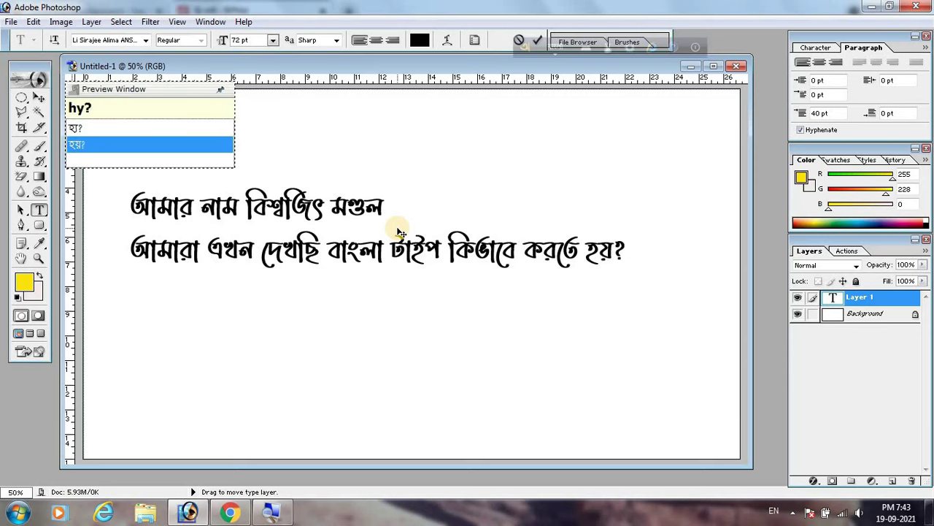